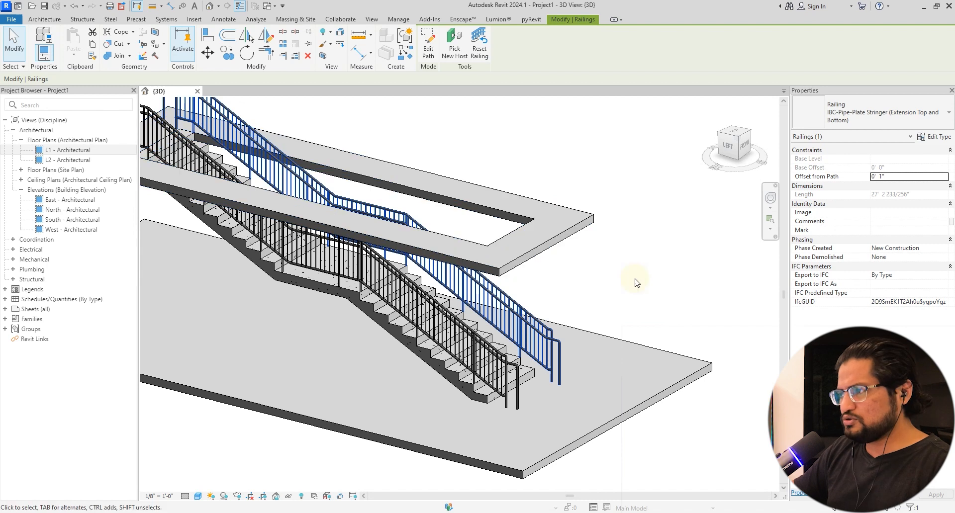
# Change both stair railings to the Handrail - Rectangular type
pyautogui.scroll(-2, 652, 289)
pyautogui.keyDown('shift'); pyautogui.moveTo(646, 279); pyautogui.dragTo(710, 329, button='middle'); pyautogui.keyUp('shift')
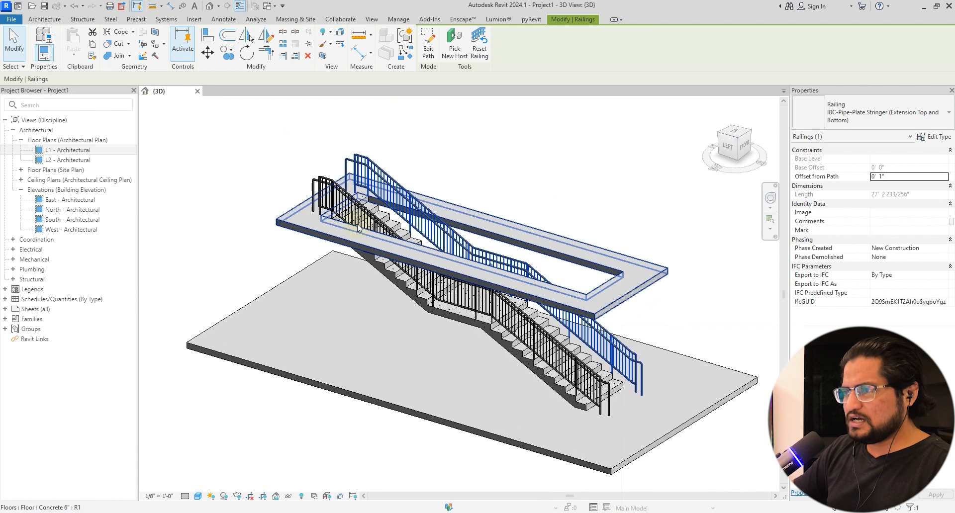
pyautogui.scroll(4, 470, 269)
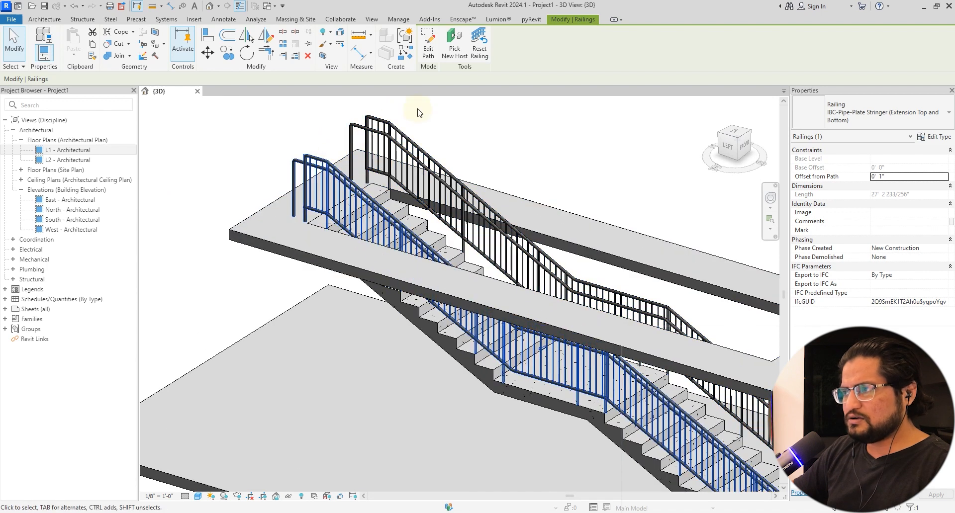
pyautogui.keyDown('ctrl'); pyautogui.click(374, 118); pyautogui.keyUp('ctrl')
pyautogui.click(851, 113)
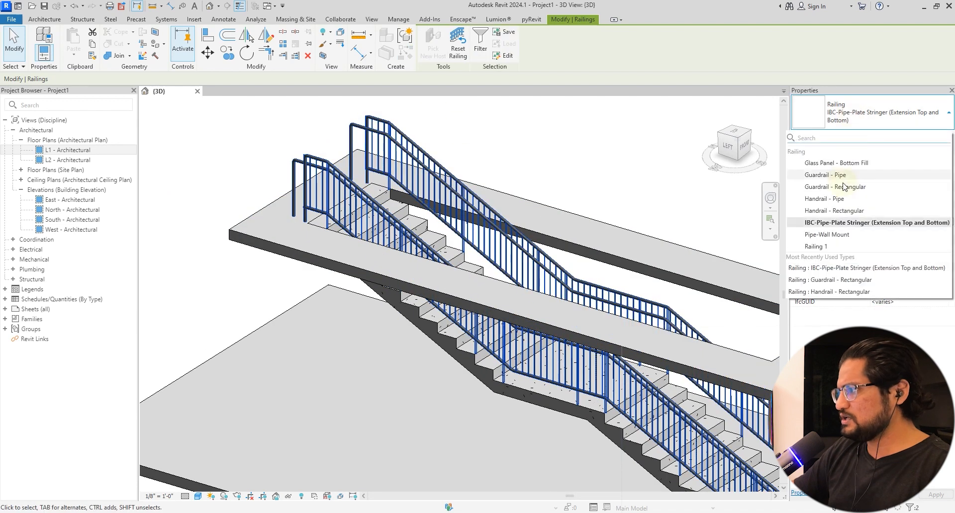
pyautogui.click(837, 211)
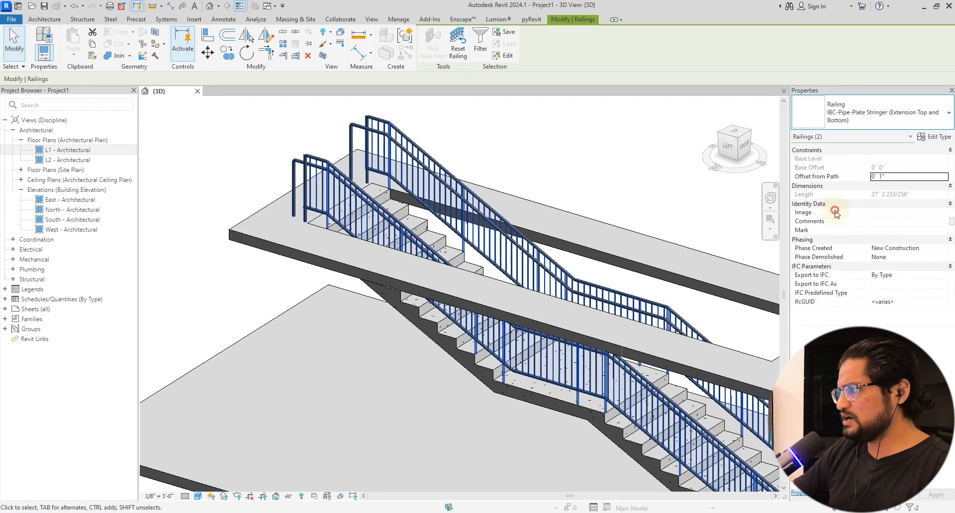
# Open the near-side stair railing's path for editing and turn on the railing preview
pyautogui.click(307, 166)
pyautogui.click(427, 49)
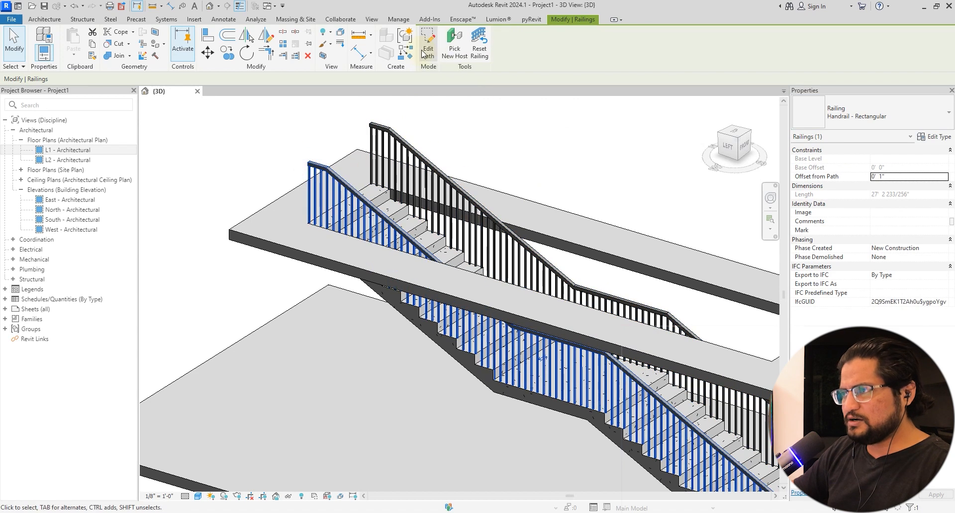
pyautogui.moveTo(277, 153)
pyautogui.keyDown('shift'); pyautogui.mouseDown(button='middle')
pyautogui.moveTo(473, 309)
pyautogui.moveTo(356, 322)
pyautogui.mouseUp(button='middle'); pyautogui.keyUp('shift')
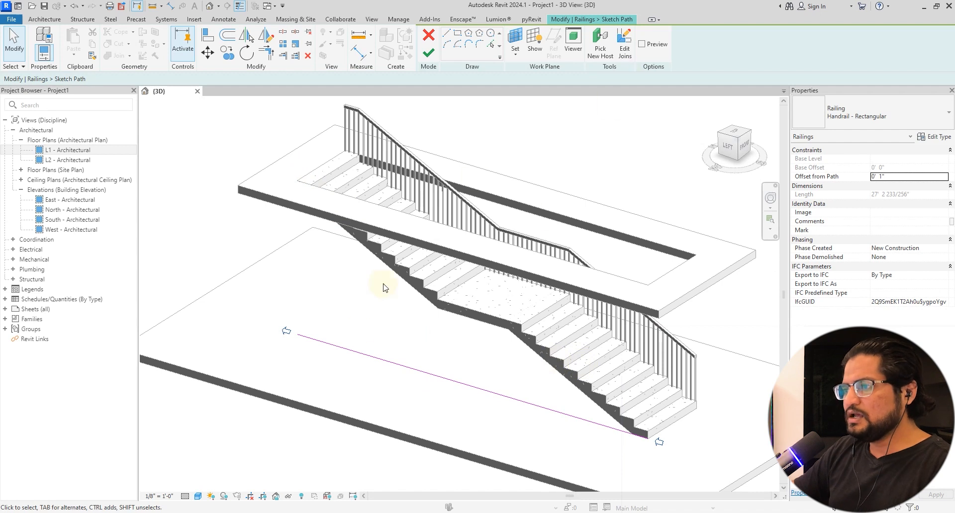
pyautogui.click(642, 45)
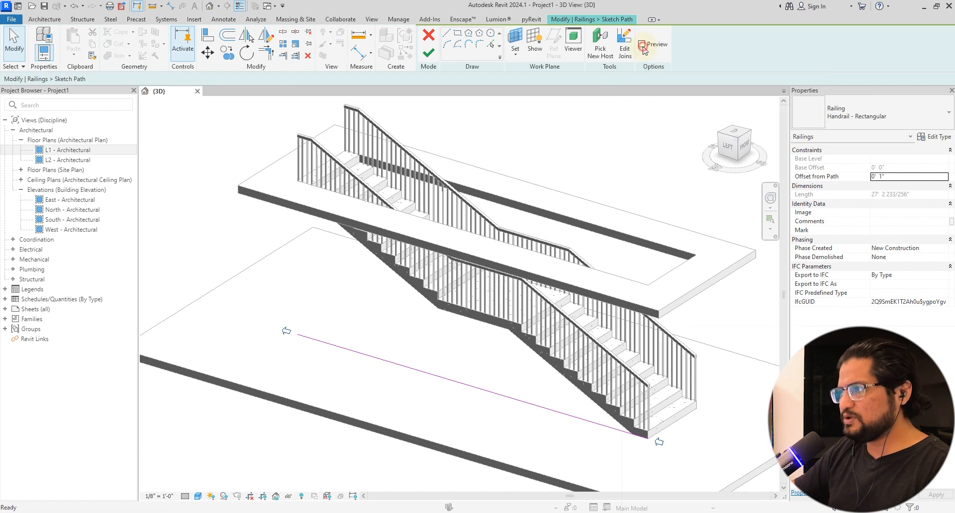
pyautogui.keyDown('shift'); pyautogui.moveTo(416, 381); pyautogui.dragTo(390, 428, button='middle'); pyautogui.keyUp('shift')
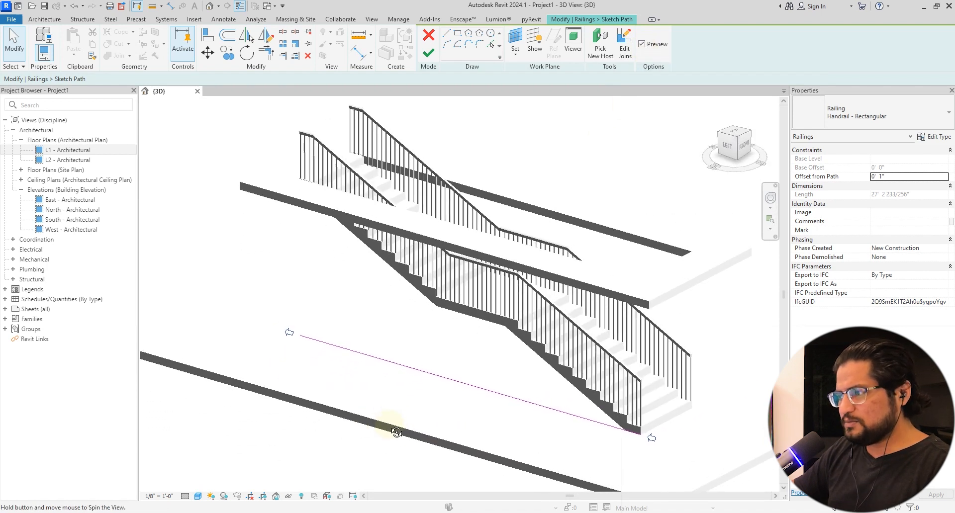
# Try deleting the railing path's upper 10' segment and shortening the landing segment to about 2'-4"
pyautogui.click(329, 347)
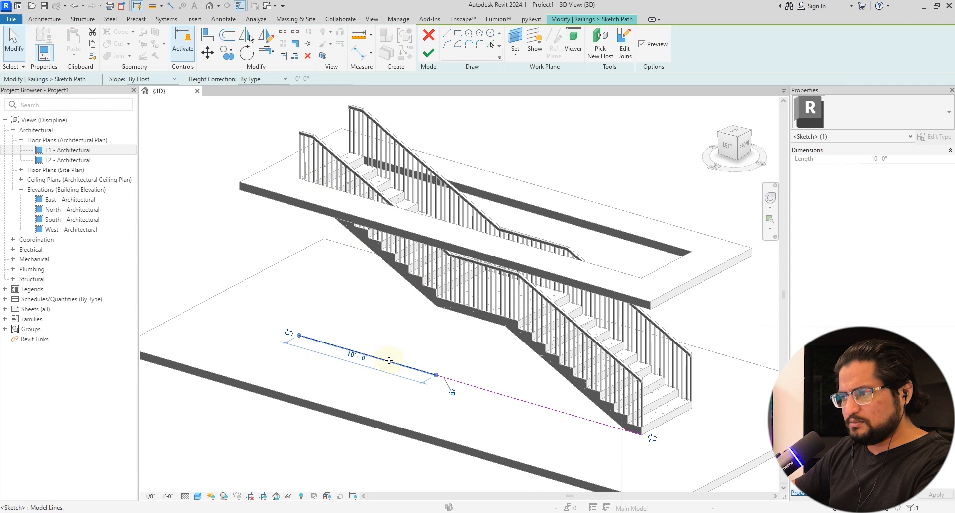
pyautogui.press('Delete')
pyautogui.scroll(4, 451, 374)
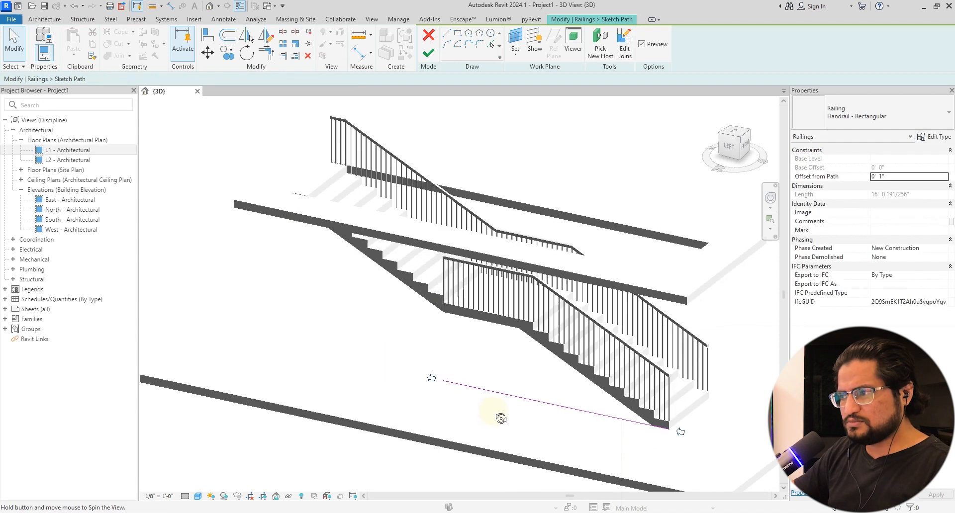
pyautogui.click(499, 399)
pyautogui.moveTo(447, 397)
pyautogui.mouseDown()
pyautogui.moveTo(452, 386)
pyautogui.moveTo(477, 390)
pyautogui.moveTo(496, 411)
pyautogui.moveTo(480, 410)
pyautogui.moveTo(497, 411)
pyautogui.moveTo(480, 410)
pyautogui.moveTo(503, 416)
pyautogui.mouseUp()
pyautogui.keyDown('shift'); pyautogui.moveTo(620, 475); pyautogui.dragTo(573, 444, button='middle'); pyautogui.keyUp('shift')
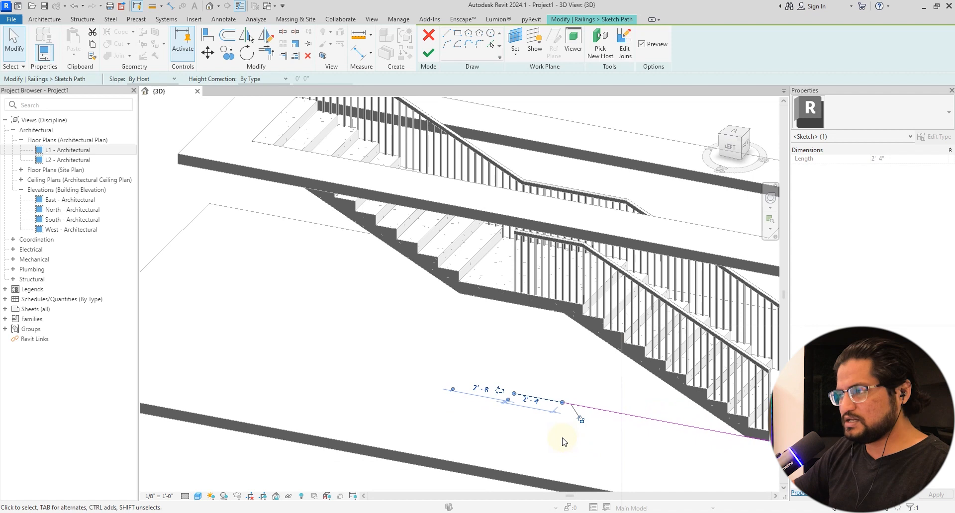
pyautogui.click(486, 436)
pyautogui.scroll(-3, 482, 423)
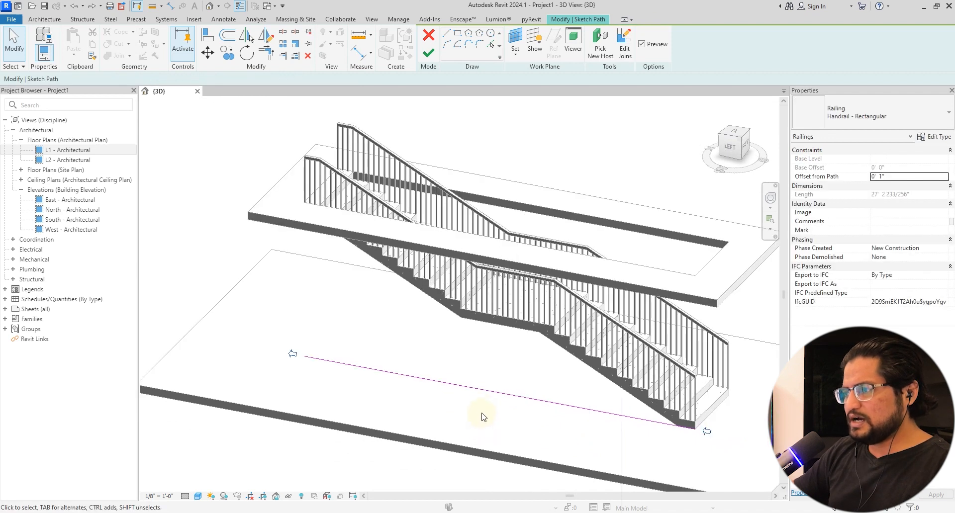
# Delete the railing path's upper and landing segments, extend the lower segment to the stair's upper end, and finish the sketch
pyautogui.click(437, 382)
pyautogui.press('Delete')
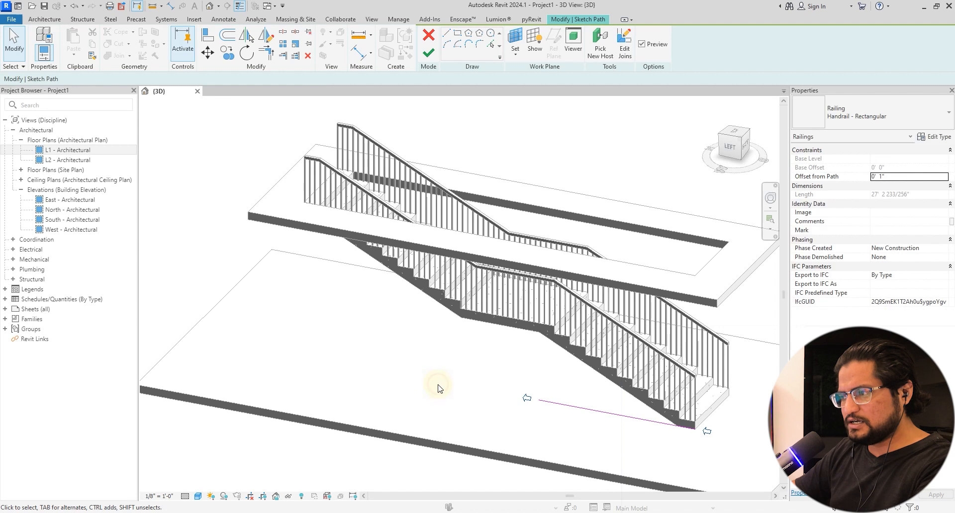
pyautogui.click(560, 405)
pyautogui.click(280, 57)
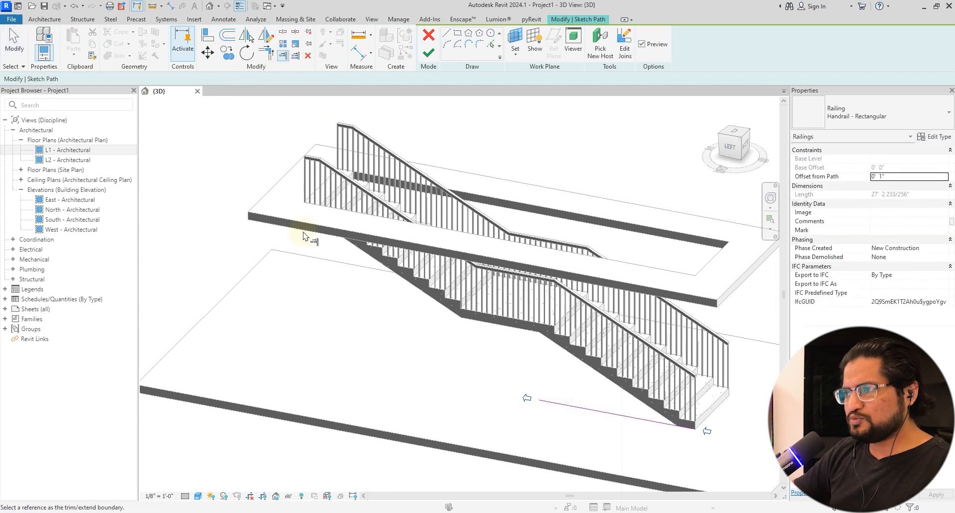
pyautogui.click(317, 194)
pyautogui.click(557, 396)
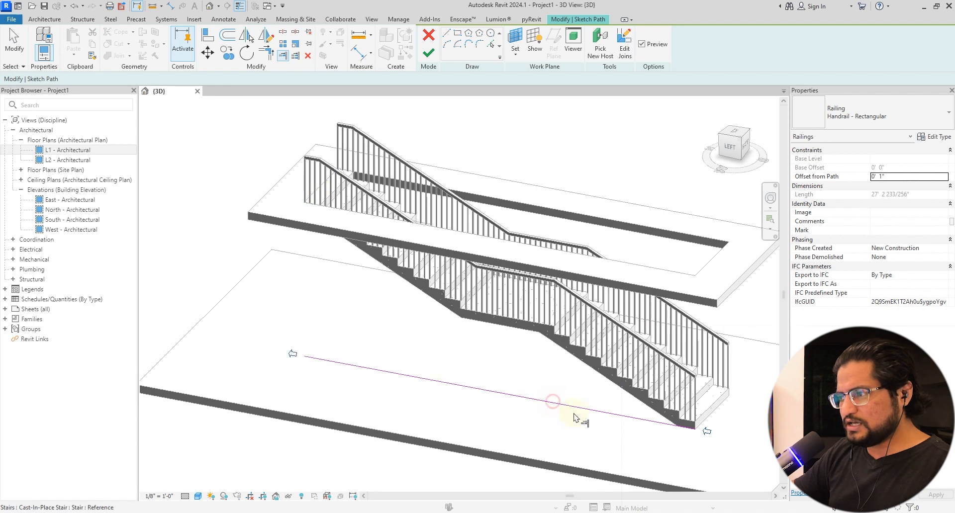
pyautogui.press('Escape')
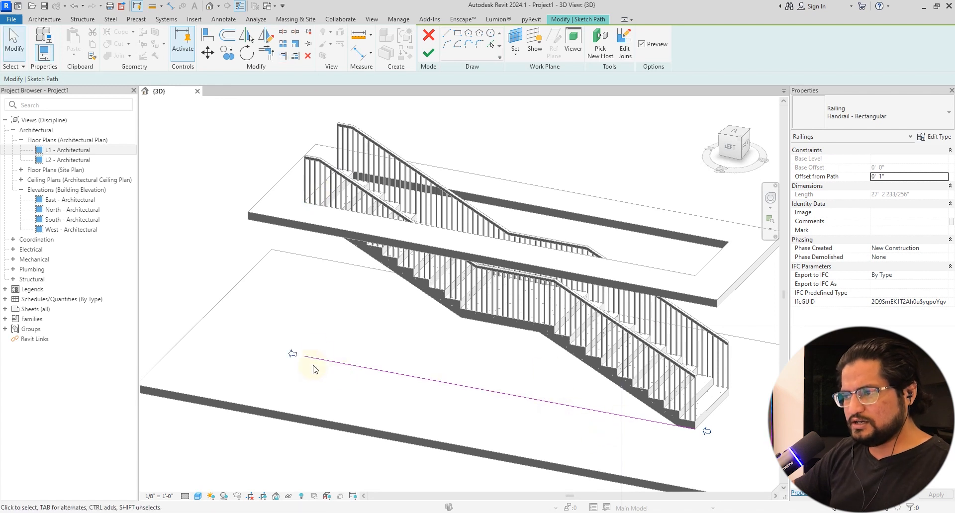
pyautogui.click(428, 53)
pyautogui.keyDown('shift'); pyautogui.moveTo(484, 389); pyautogui.dragTo(471, 377, button='middle'); pyautogui.keyUp('shift')
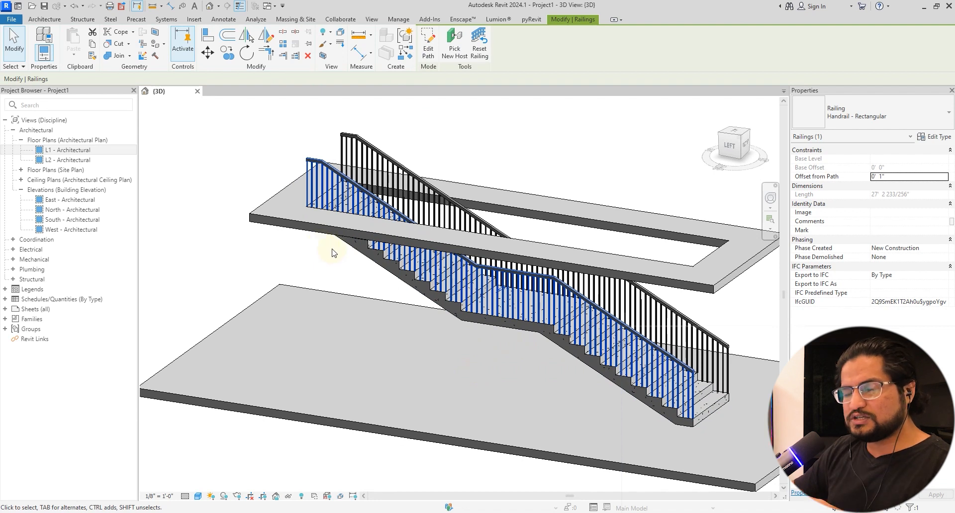
# Set the slope of the near railing's single path line to Sloped and finish the sketch without saving the project
pyautogui.keyDown('shift'); pyautogui.moveTo(622, 404); pyautogui.dragTo(553, 422, button='middle'); pyautogui.keyUp('shift')
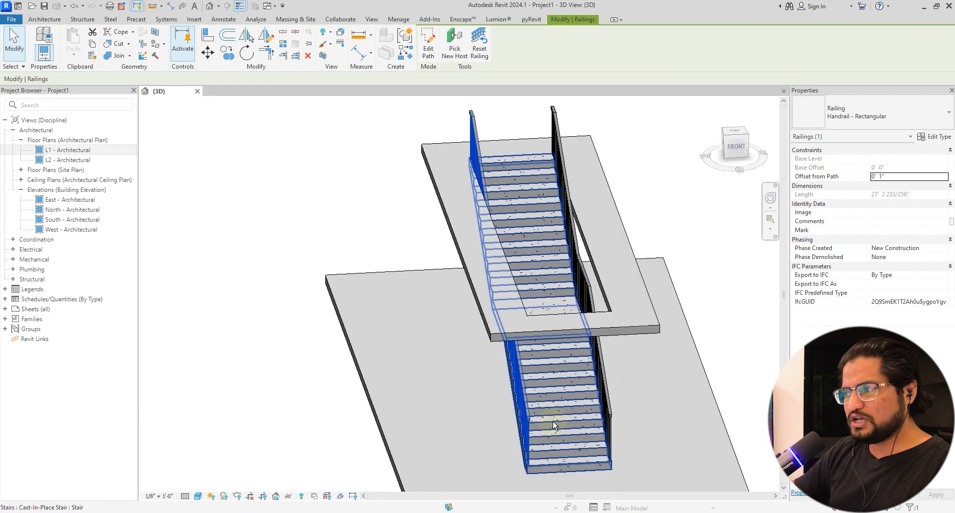
pyautogui.keyDown('shift'); pyautogui.moveTo(533, 342); pyautogui.dragTo(554, 359, button='middle'); pyautogui.keyUp('shift')
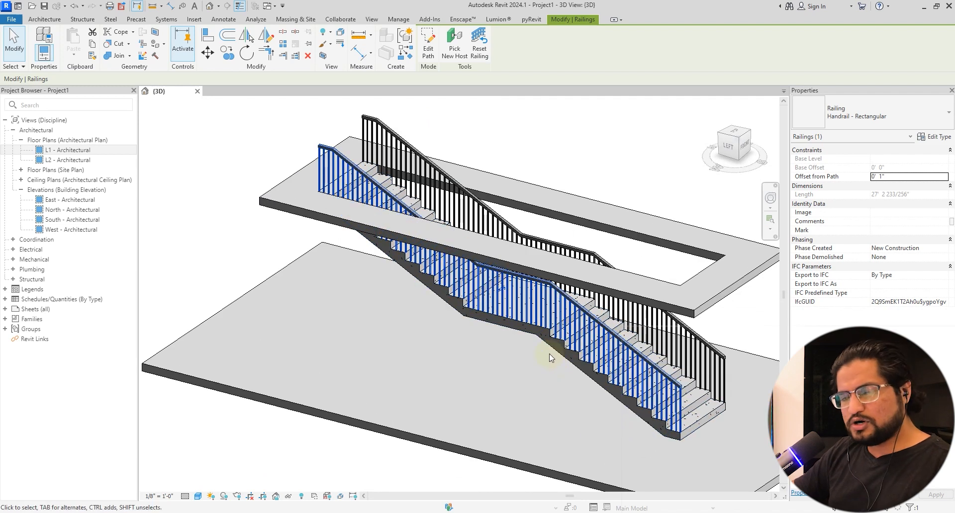
pyautogui.keyDown('shift'); pyautogui.moveTo(553, 330); pyautogui.dragTo(556, 331, button='middle'); pyautogui.keyUp('shift')
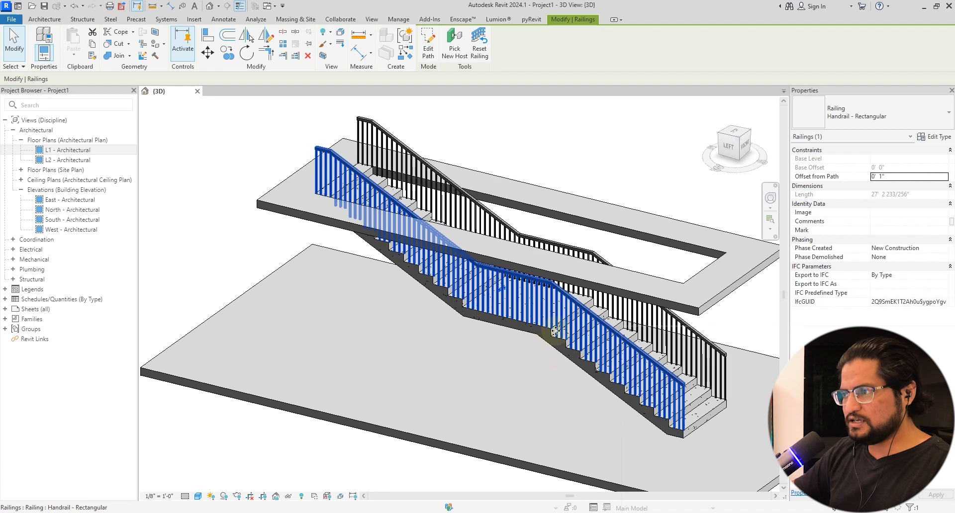
pyautogui.click(428, 44)
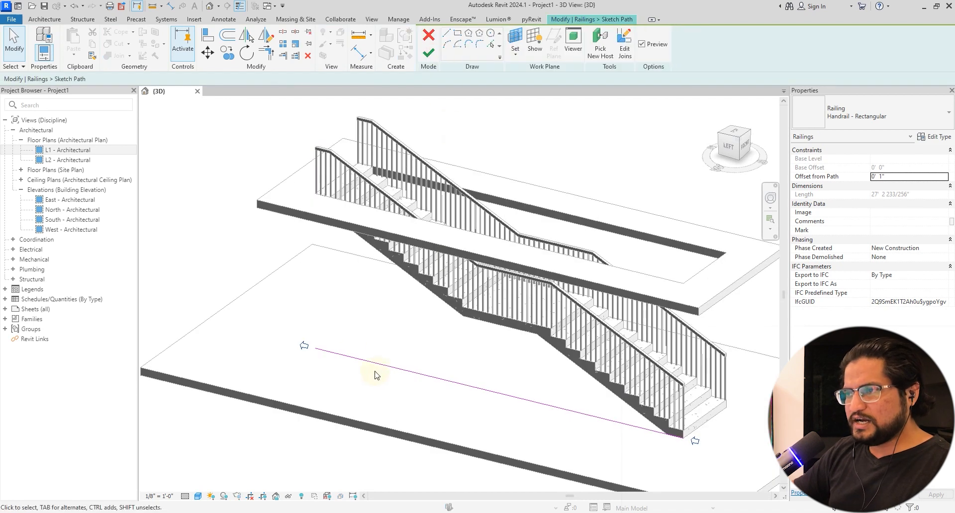
pyautogui.click(336, 362)
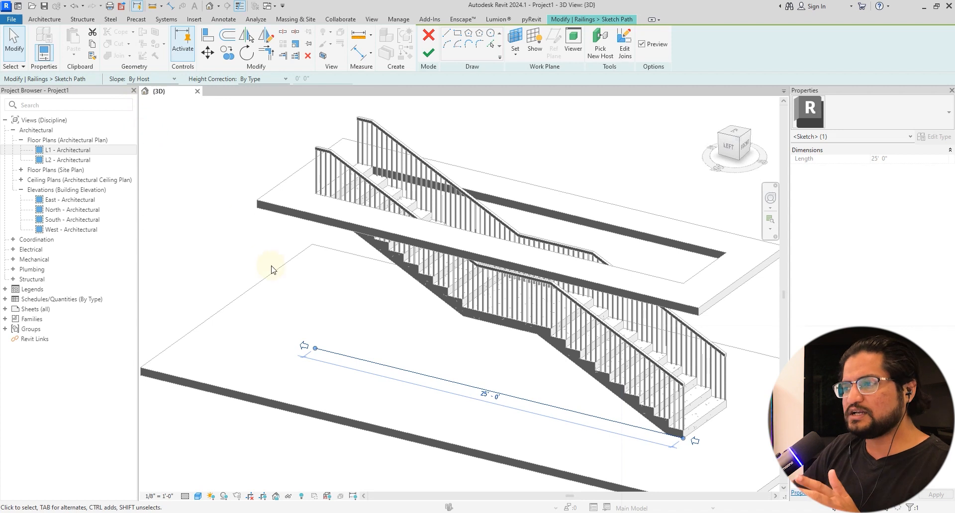
pyautogui.moveTo(388, 331)
pyautogui.keyDown('shift'); pyautogui.mouseDown(button='middle')
pyautogui.moveTo(437, 358)
pyautogui.moveTo(492, 360)
pyautogui.moveTo(309, 313)
pyautogui.mouseUp(button='middle'); pyautogui.keyUp('shift')
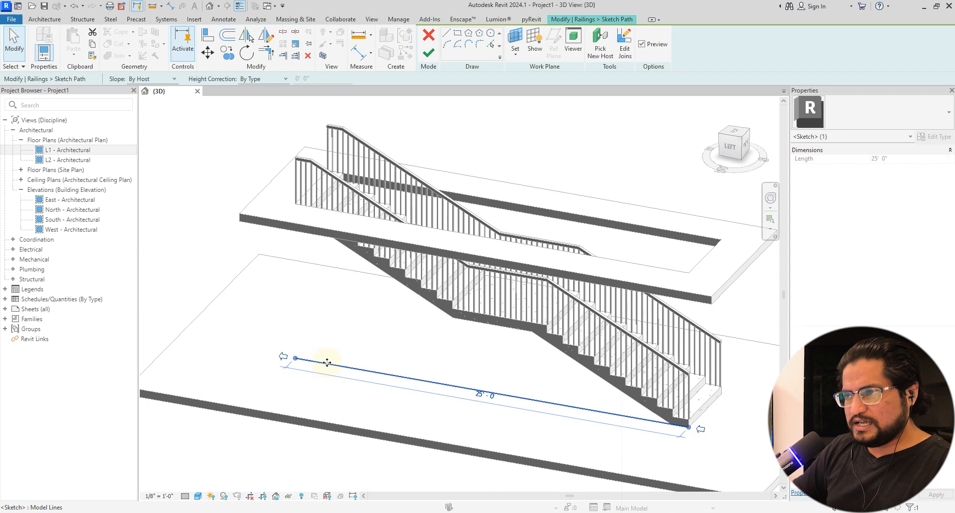
pyautogui.click(156, 81)
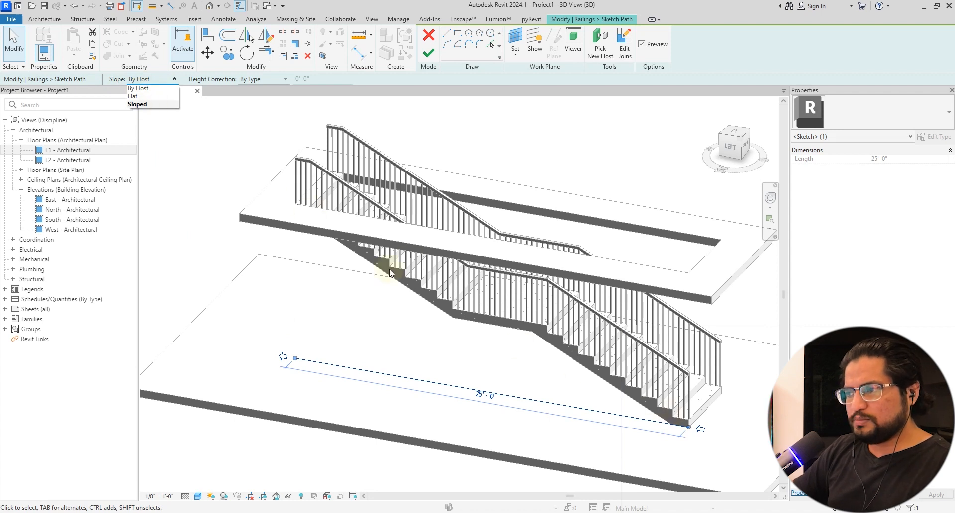
pyautogui.click(139, 104)
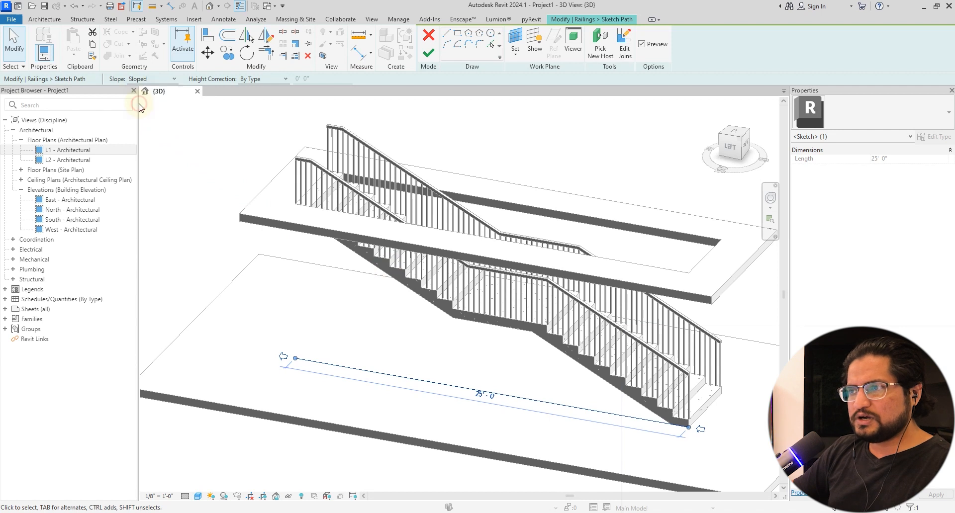
pyautogui.click(428, 52)
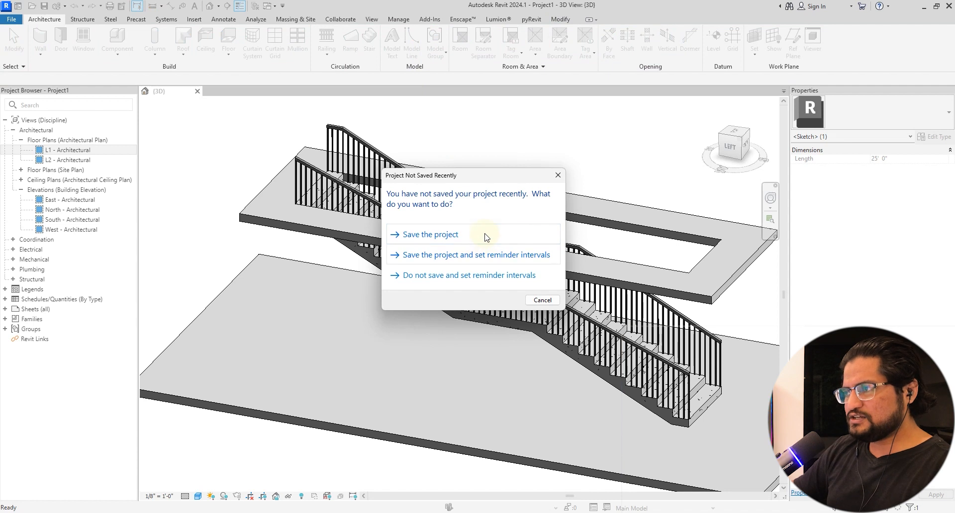
pyautogui.click(542, 300)
# Examine the near railing's slope and baluster alignment against the stair flights and landing from both sides
pyautogui.keyDown('shift'); pyautogui.moveTo(540, 348); pyautogui.dragTo(642, 325, button='middle'); pyautogui.keyUp('shift')
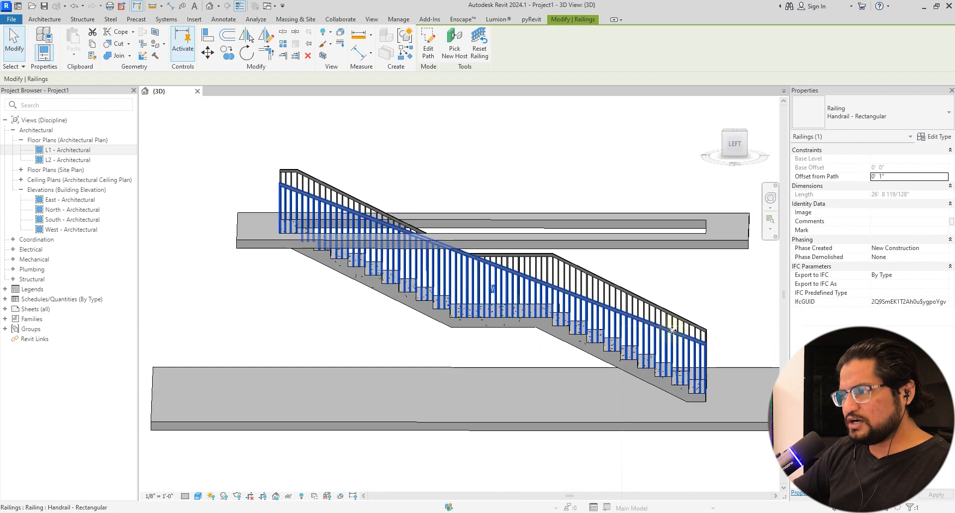
pyautogui.keyDown('shift'); pyautogui.moveTo(280, 183); pyautogui.dragTo(342, 379, button='middle'); pyautogui.keyUp('shift')
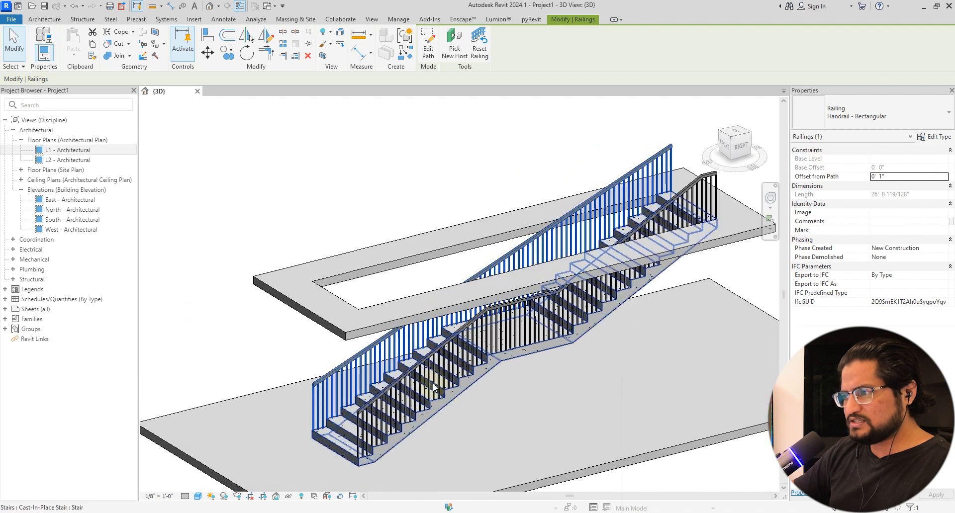
pyautogui.scroll(3, 472, 380)
pyautogui.keyDown('shift'); pyautogui.moveTo(547, 327); pyautogui.dragTo(569, 311, button='middle'); pyautogui.keyUp('shift')
pyautogui.scroll(2, 569, 311)
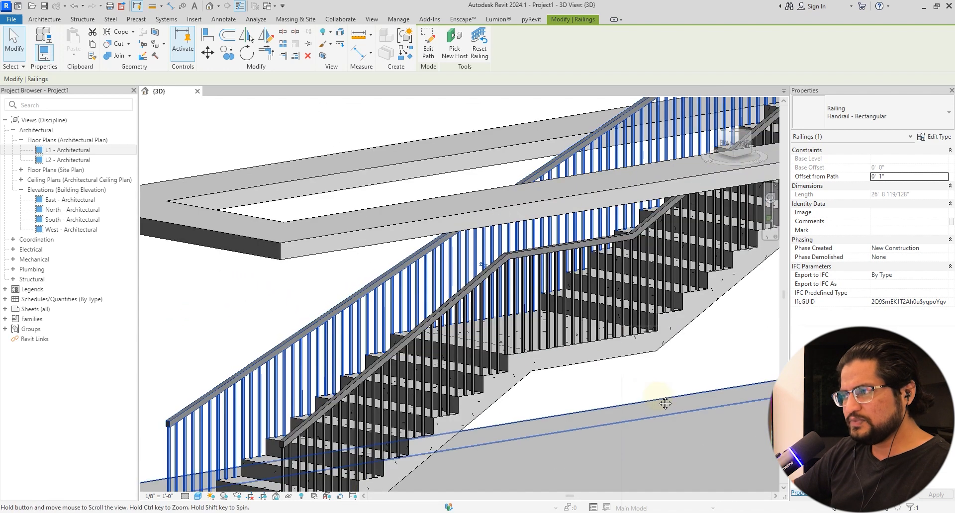
pyautogui.scroll(-2, 544, 375)
pyautogui.moveTo(624, 363); pyautogui.dragTo(547, 377, button='middle')
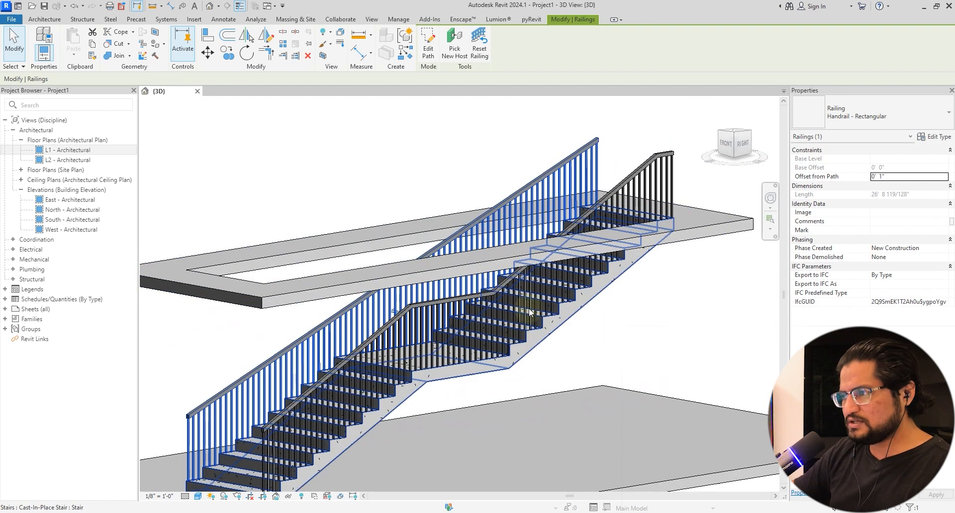
pyautogui.scroll(-3, 633, 184)
pyautogui.keyDown('shift'); pyautogui.moveTo(439, 254); pyautogui.dragTo(715, 283, button='middle'); pyautogui.keyUp('shift')
pyautogui.scroll(2, 592, 273)
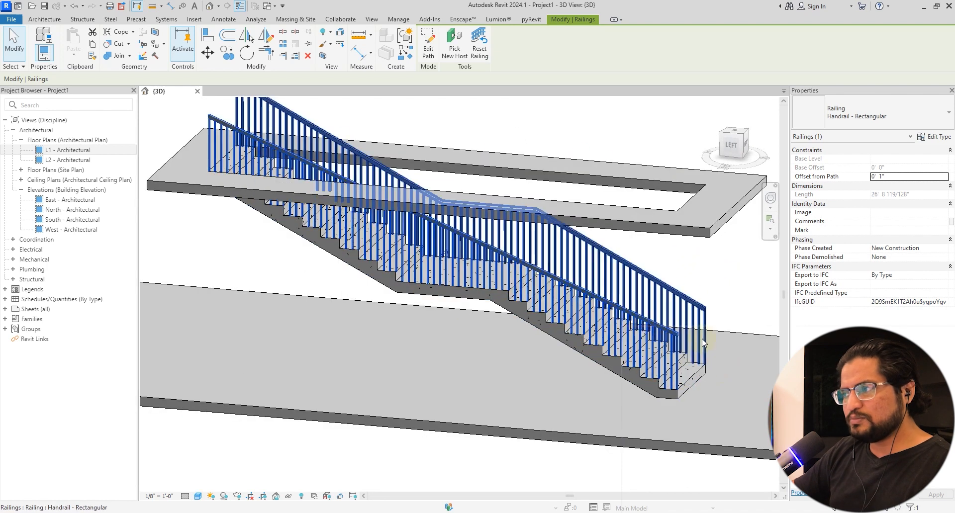
pyautogui.moveTo(224, 131); pyautogui.dragTo(262, 185, button='middle')
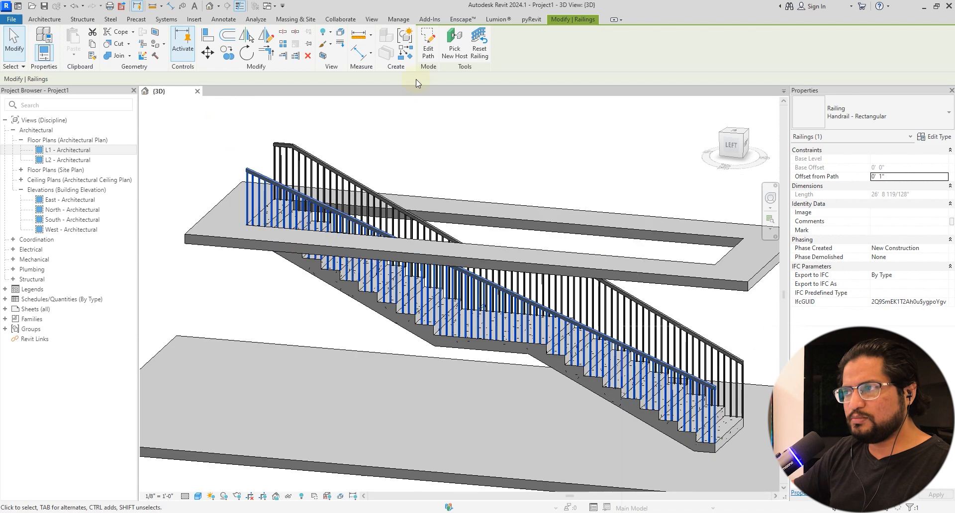
# Reopen the near railing's path, set its line's slope to Flat, and finish the sketch
pyautogui.click(426, 53)
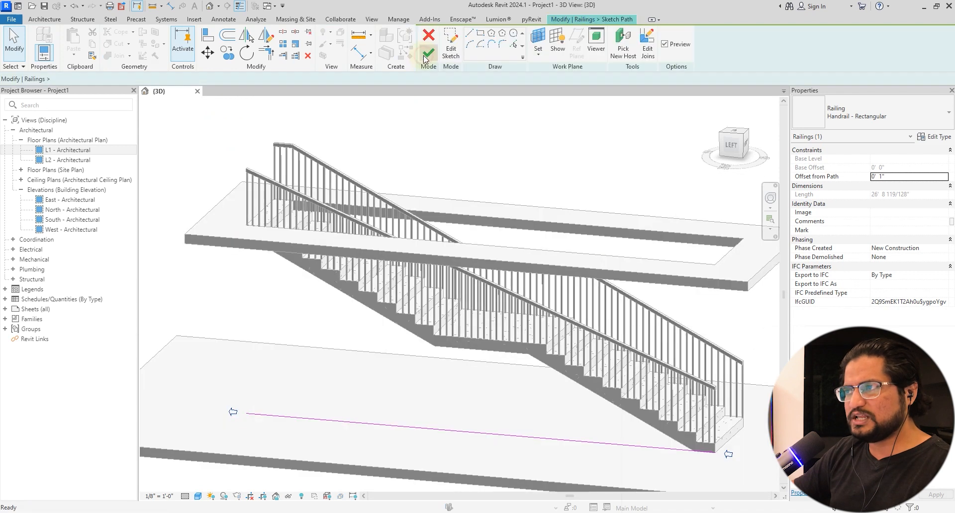
pyautogui.click(301, 421)
pyautogui.moveTo(300, 422)
pyautogui.keyDown('shift'); pyautogui.mouseDown(button='middle')
pyautogui.moveTo(341, 345)
pyautogui.moveTo(378, 390)
pyautogui.mouseUp(button='middle'); pyautogui.keyUp('shift')
pyautogui.click(378, 357)
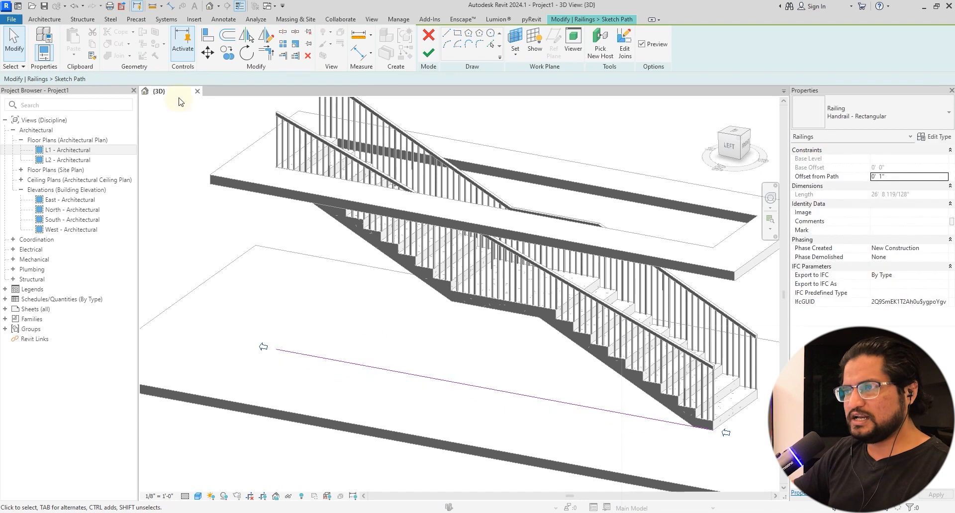
pyautogui.moveTo(342, 368); pyautogui.dragTo(330, 391)
pyautogui.click(162, 79)
pyautogui.click(145, 97)
pyautogui.click(428, 53)
pyautogui.moveTo(398, 285)
pyautogui.keyDown('shift'); pyautogui.mouseDown(button='middle')
pyautogui.moveTo(487, 386)
pyautogui.moveTo(500, 334)
pyautogui.moveTo(449, 324)
pyautogui.moveTo(266, 326)
pyautogui.moveTo(492, 359)
pyautogui.moveTo(458, 355)
pyautogui.mouseUp(button='middle'); pyautogui.keyUp('shift')
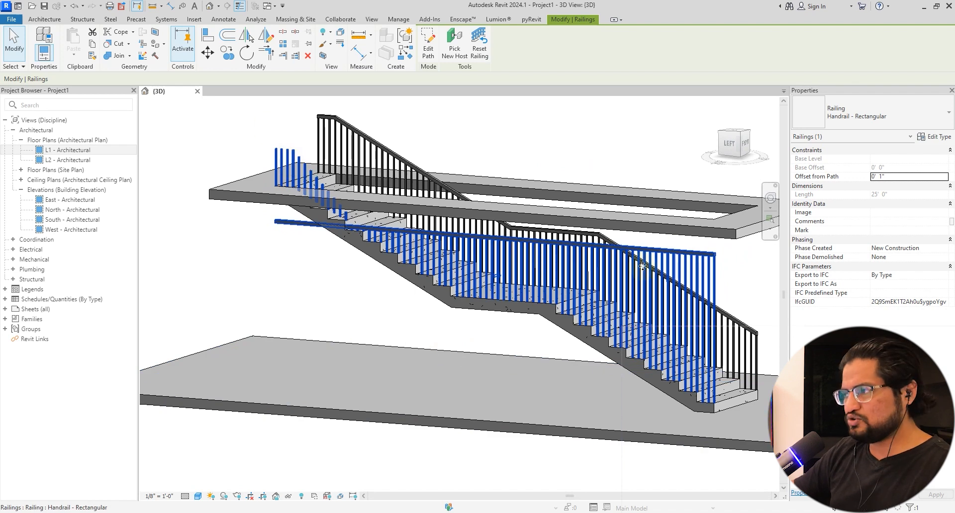
# Examine the near flat railing's top rail and balusters against the stair and upper slab from both sides
pyautogui.keyDown('shift'); pyautogui.moveTo(689, 278); pyautogui.dragTo(671, 319, button='middle'); pyautogui.keyUp('shift')
pyautogui.scroll(-1, 541, 325)
pyautogui.keyDown('shift'); pyautogui.moveTo(541, 325); pyautogui.dragTo(568, 319, button='middle'); pyautogui.keyUp('shift')
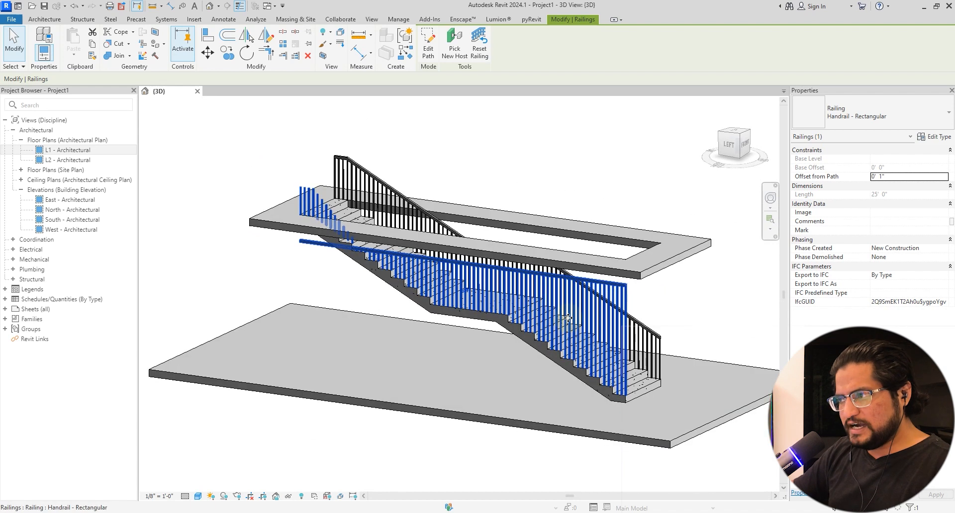
pyautogui.keyDown('shift'); pyautogui.moveTo(519, 277); pyautogui.dragTo(437, 271, button='middle'); pyautogui.keyUp('shift')
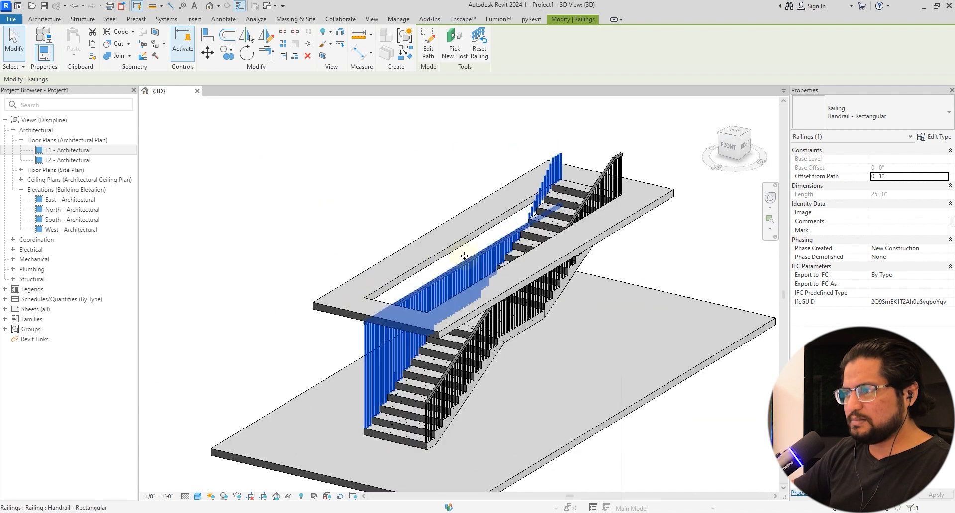
pyautogui.keyDown('shift'); pyautogui.moveTo(476, 177); pyautogui.dragTo(602, 297, button='middle'); pyautogui.keyUp('shift')
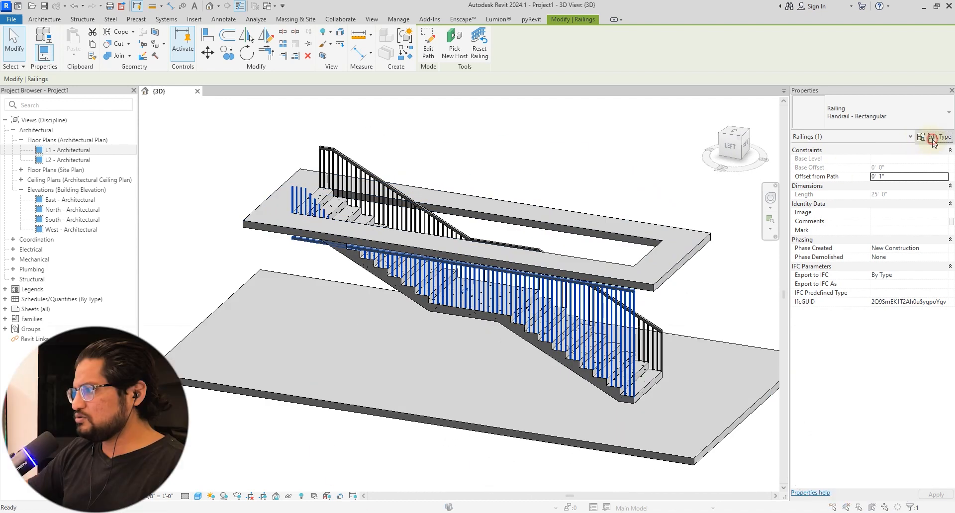
# Try a 6' 0" top rail height on the Handrail - Rectangular type and undo the change
pyautogui.click(930, 136)
pyautogui.moveTo(624, 91); pyautogui.dragTo(817, 119)
pyautogui.click(816, 441)
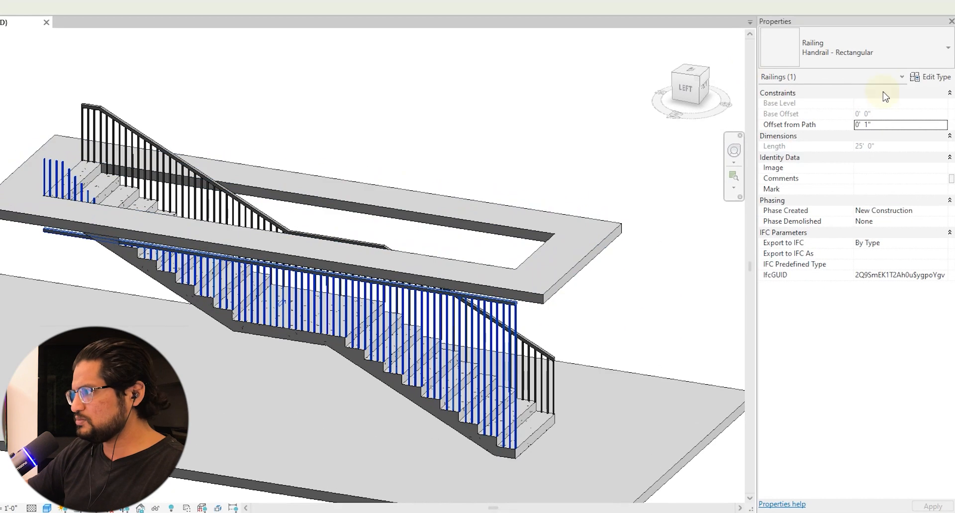
pyautogui.click(936, 138)
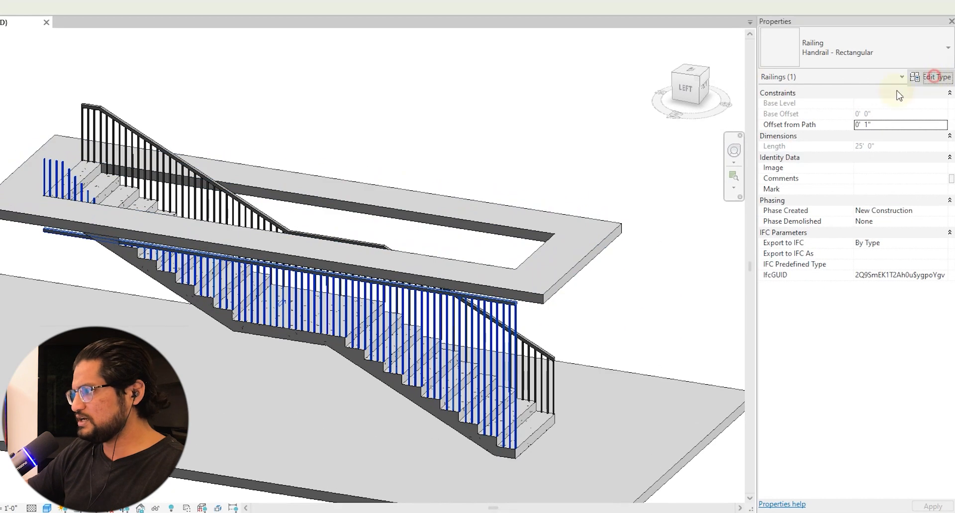
pyautogui.click(796, 279)
pyautogui.write('6\' 0"')
pyautogui.click(898, 441)
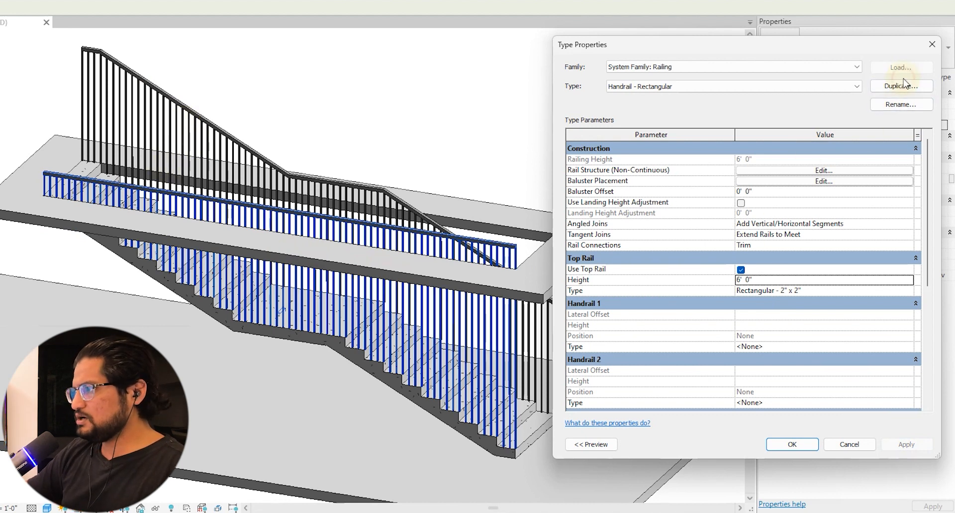
pyautogui.click(849, 444)
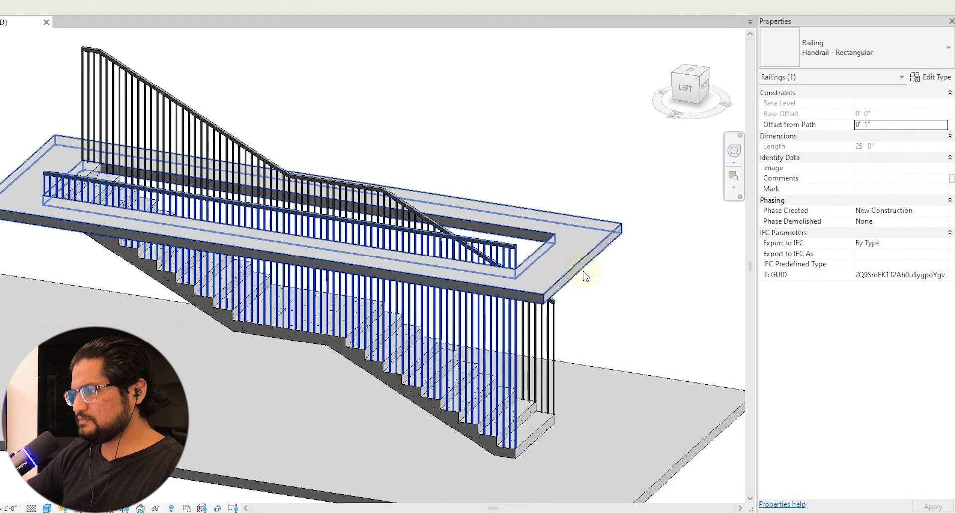
pyautogui.press('Escape')
pyautogui.click(494, 325)
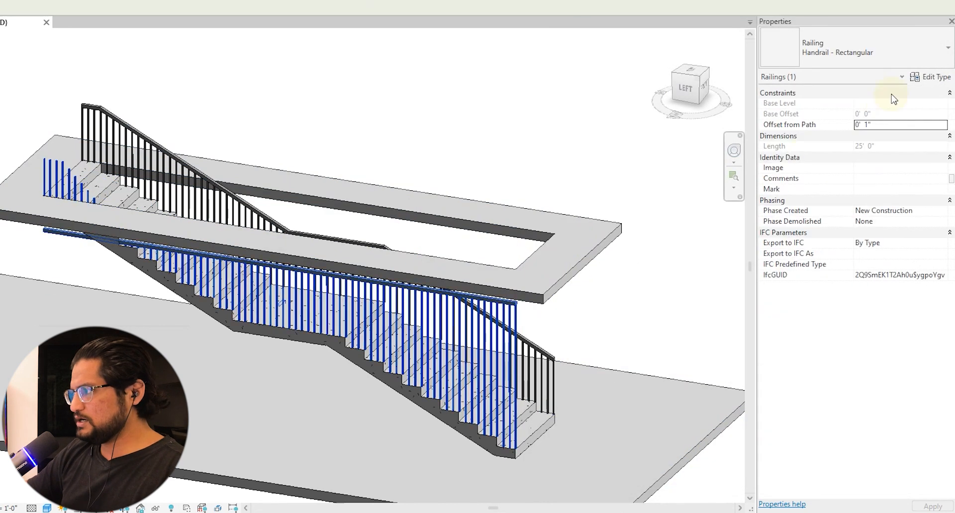
# Duplicate the near railing's type as Test and set its top rail height to 8'
pyautogui.click(928, 79)
pyautogui.click(911, 86)
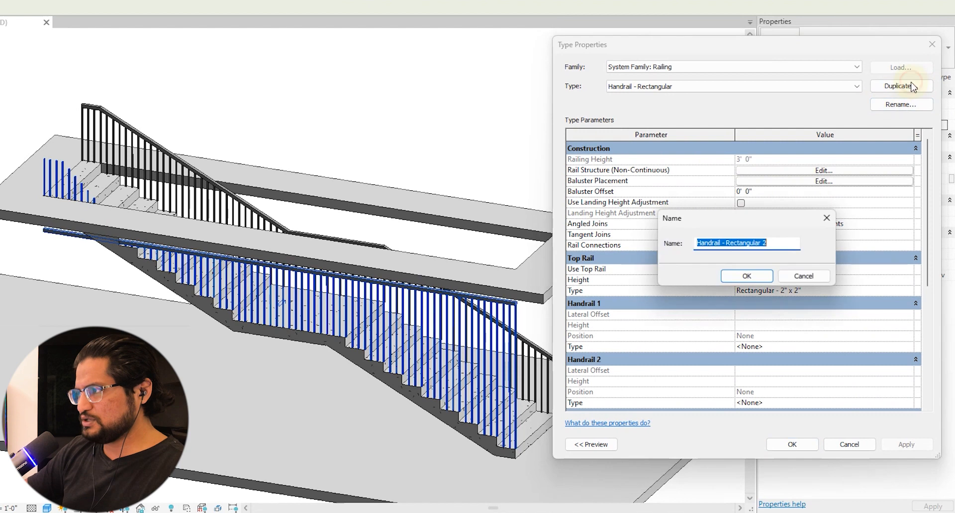
pyautogui.write('Test')
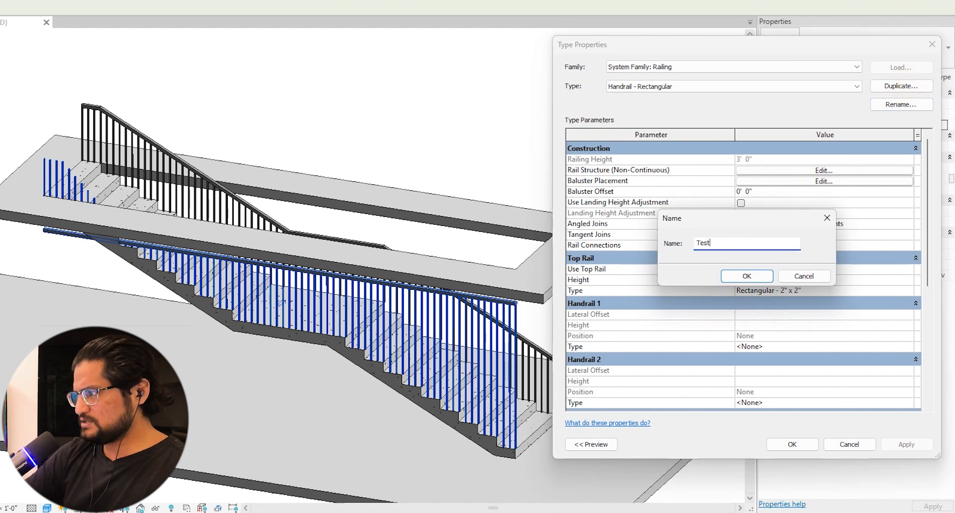
pyautogui.click(747, 276)
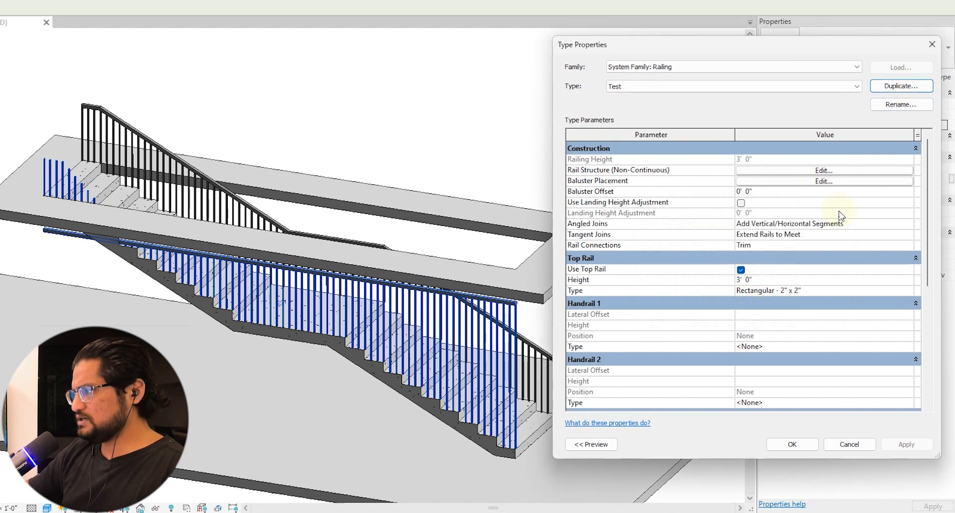
pyautogui.click(798, 283)
pyautogui.doubleClick(799, 284)
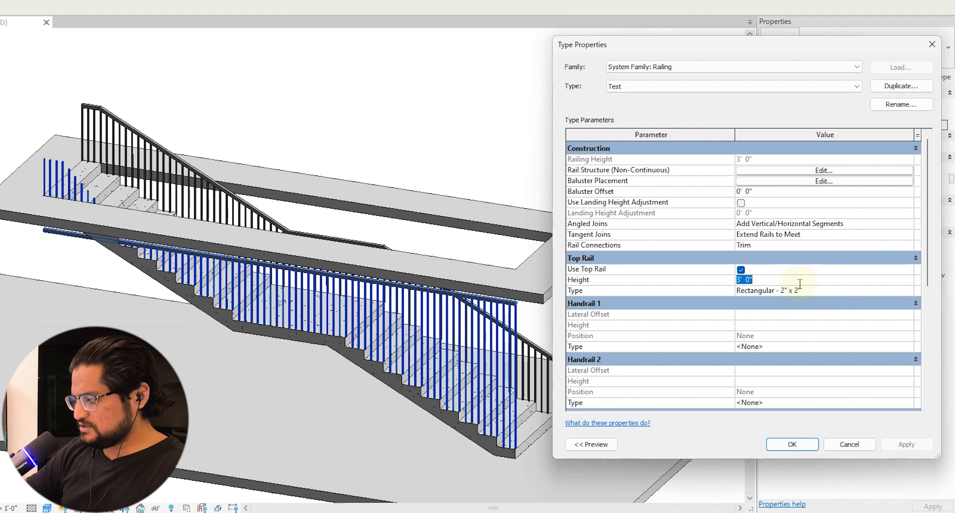
pyautogui.write('8')
pyautogui.press('Return')
pyautogui.click(795, 447)
# Check the spot elevations of the upper slab, the ground slab and the end of the near railing's top rail
pyautogui.keyDown('shift'); pyautogui.moveTo(550, 300); pyautogui.dragTo(121, 337, button='middle'); pyautogui.keyUp('shift')
pyautogui.scroll(5, 103, 341)
pyautogui.press('Escape')
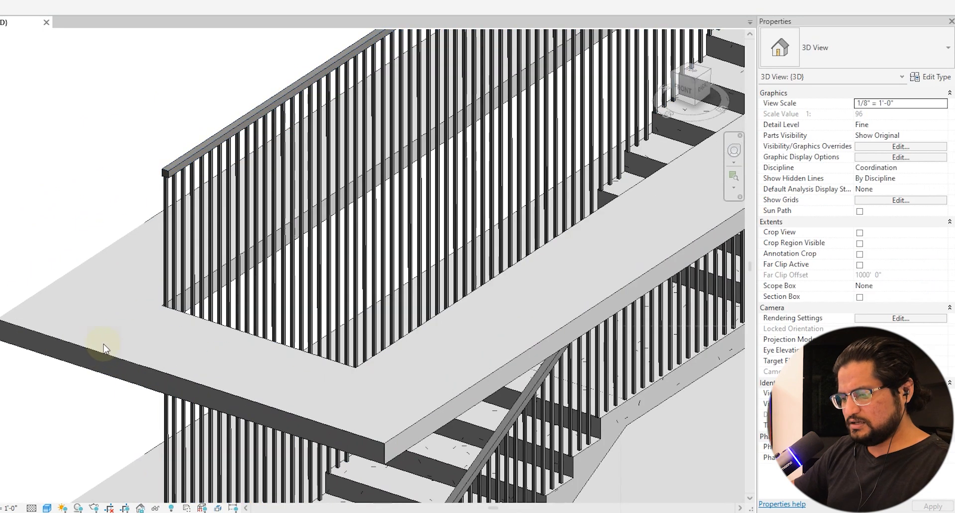
pyautogui.press('e')
pyautogui.press('l')
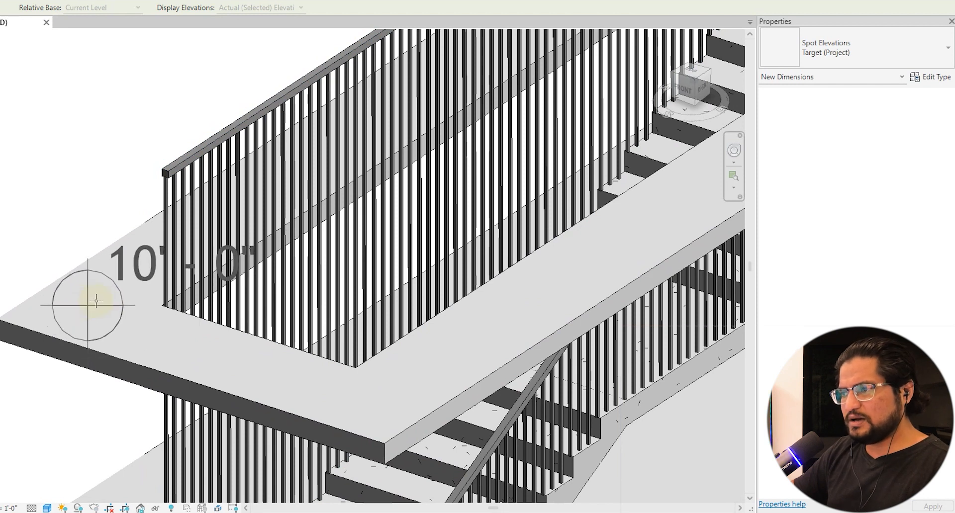
pyautogui.scroll(-3, 81, 308)
pyautogui.moveTo(133, 267); pyautogui.dragTo(312, 123, button='middle')
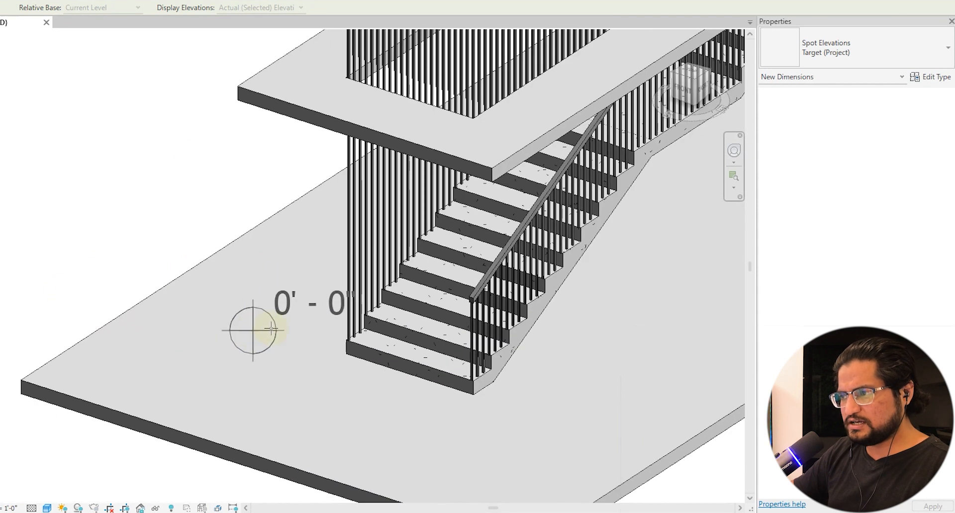
pyautogui.moveTo(249, 299); pyautogui.dragTo(209, 390, button='middle')
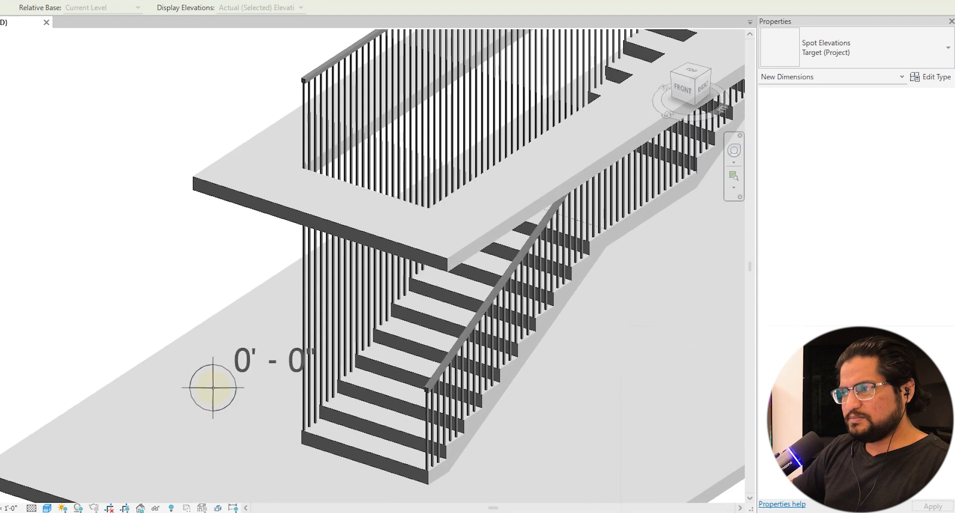
pyautogui.scroll(3, 285, 158)
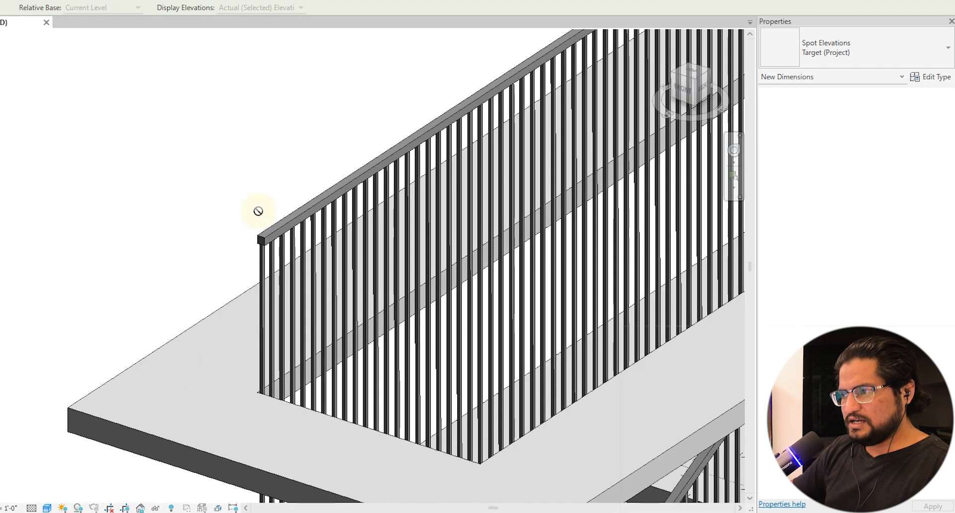
pyautogui.click(261, 234)
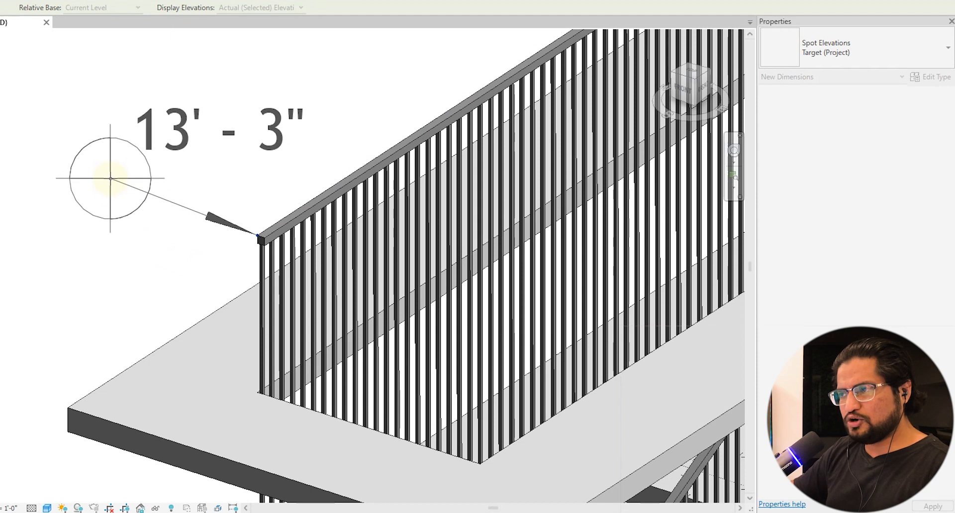
pyautogui.press('Escape')
pyautogui.press('Escape')
# Set the top rail height of the near railing's Test type to 7' 9"
pyautogui.click(308, 225)
pyautogui.click(933, 78)
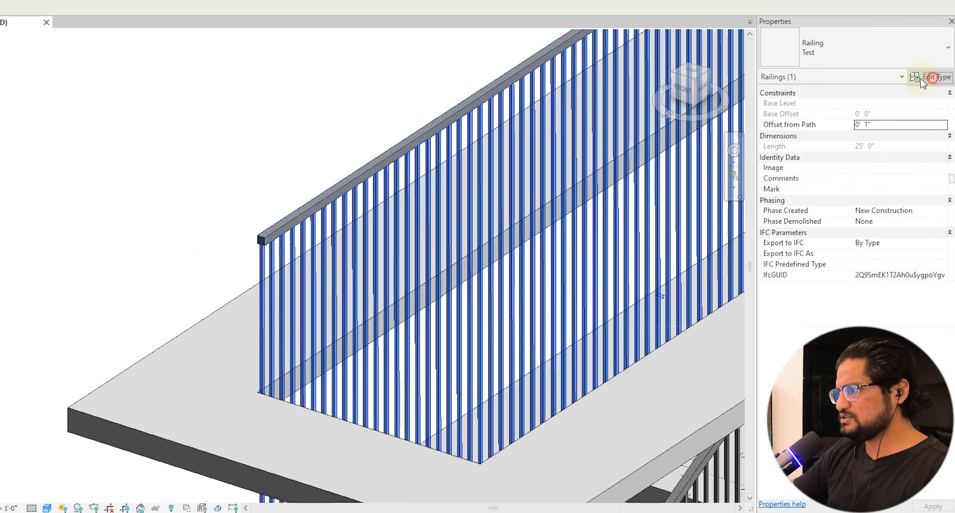
pyautogui.doubleClick(777, 280)
pyautogui.write('7\' 9"')
pyautogui.press('Return')
pyautogui.click(790, 444)
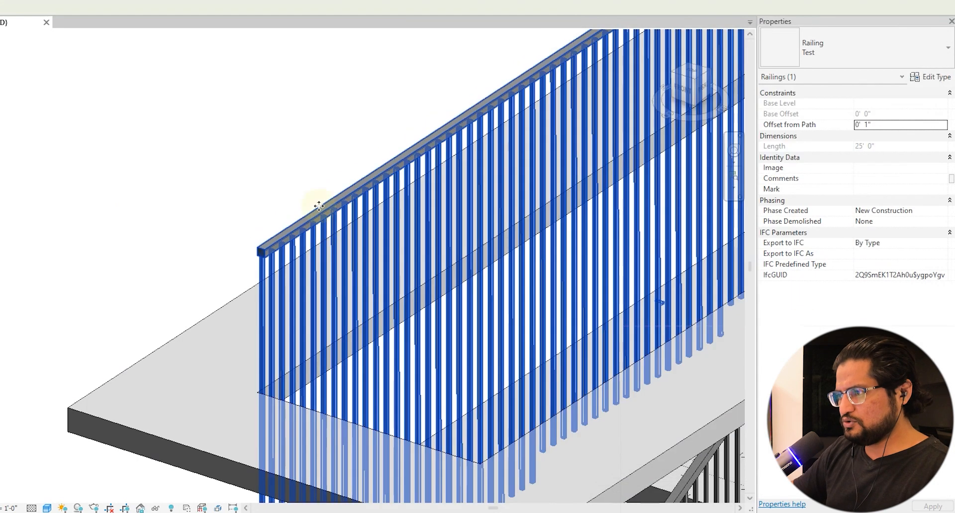
# Examine the near railing above the upper slab, its type properties, and its balusters at the lowest treads
pyautogui.scroll(-2, 324, 219)
pyautogui.keyDown('shift'); pyautogui.moveTo(252, 307); pyautogui.dragTo(488, 313, button='middle'); pyautogui.keyUp('shift')
pyautogui.scroll(-3, 488, 313)
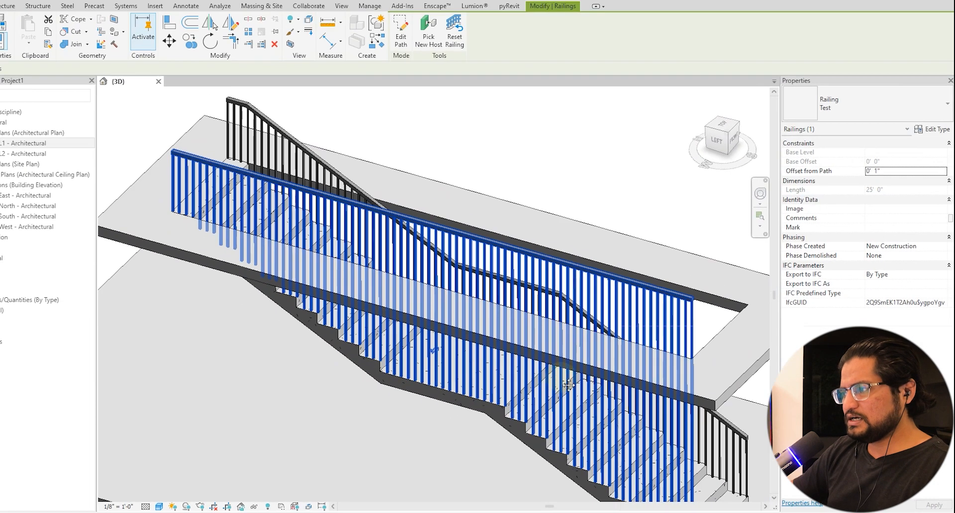
pyautogui.scroll(4, 434, 346)
pyautogui.keyDown('shift'); pyautogui.moveTo(499, 364); pyautogui.dragTo(508, 255, button='middle'); pyautogui.keyUp('shift')
pyautogui.click(932, 129)
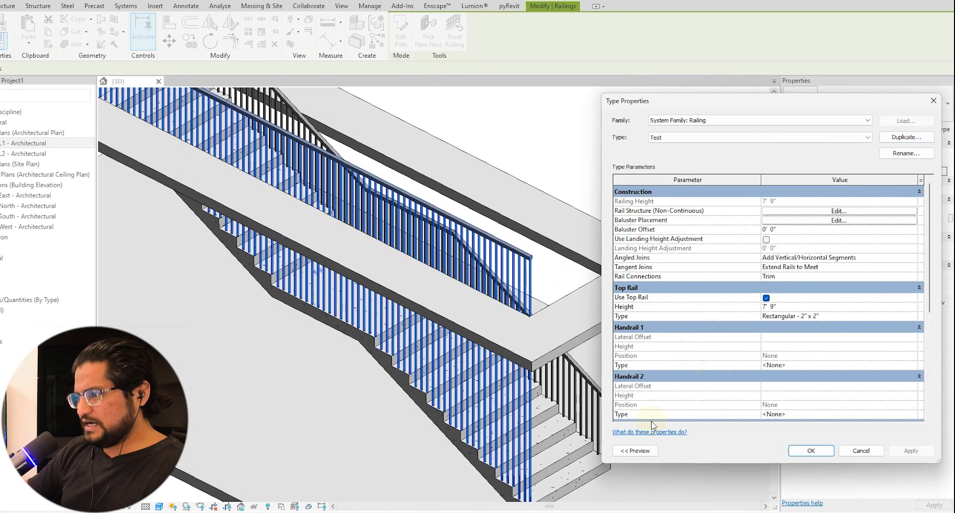
pyautogui.click(810, 450)
pyautogui.scroll(6, 400, 427)
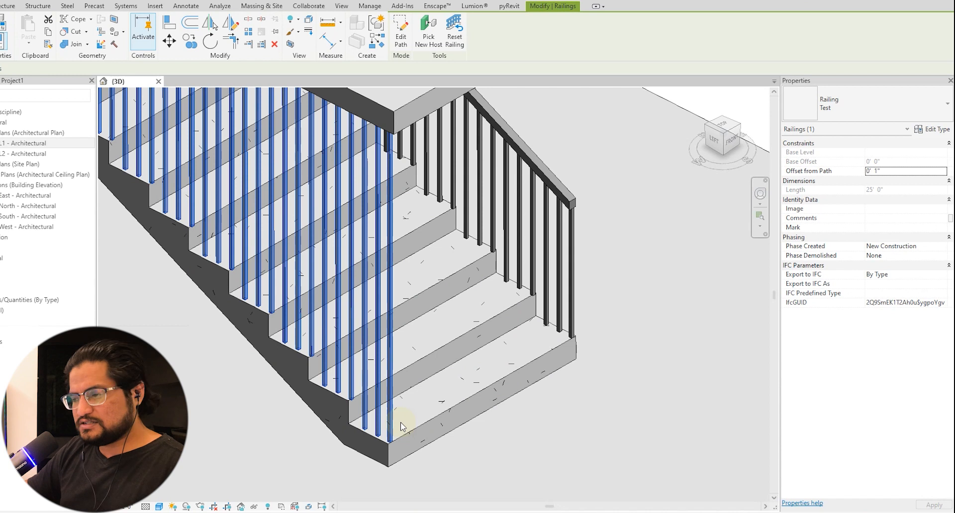
# Set the start, corner and end posts to None in the Test railing type's baluster placement
pyautogui.click(932, 130)
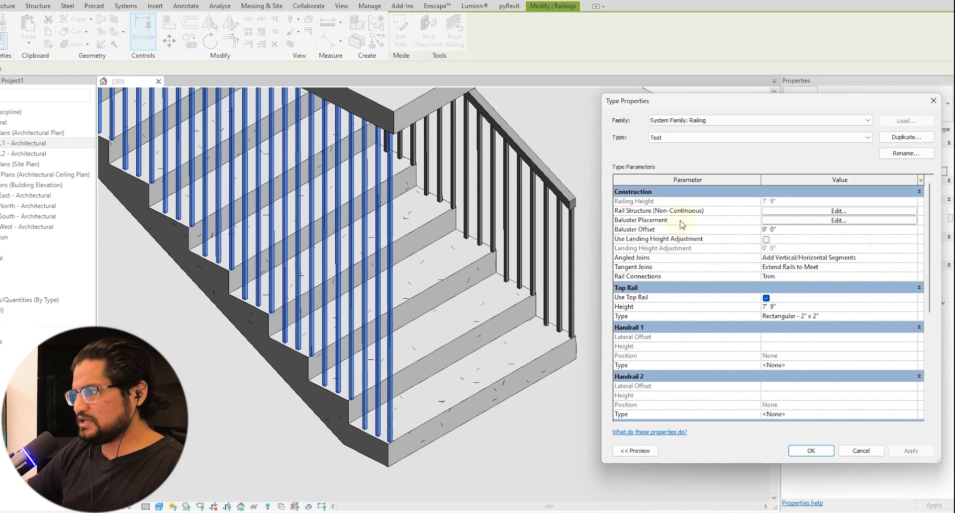
pyautogui.click(817, 221)
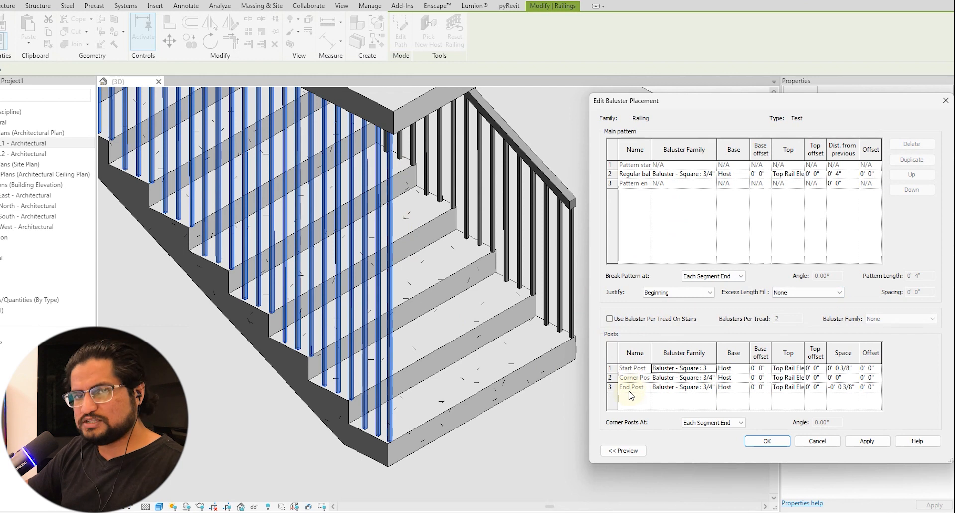
pyautogui.click(712, 369)
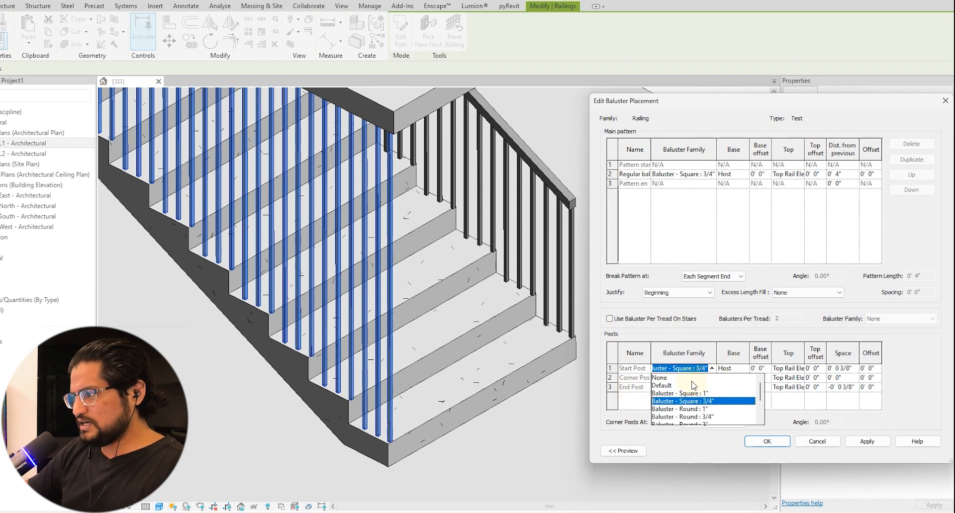
pyautogui.click(676, 379)
pyautogui.click(712, 378)
pyautogui.click(690, 386)
pyautogui.click(712, 387)
pyautogui.click(678, 396)
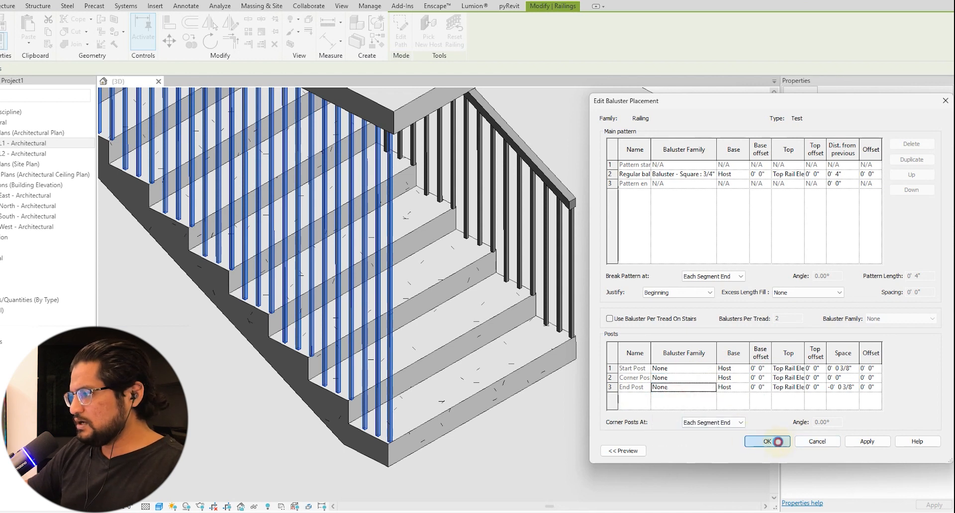
pyautogui.click(767, 441)
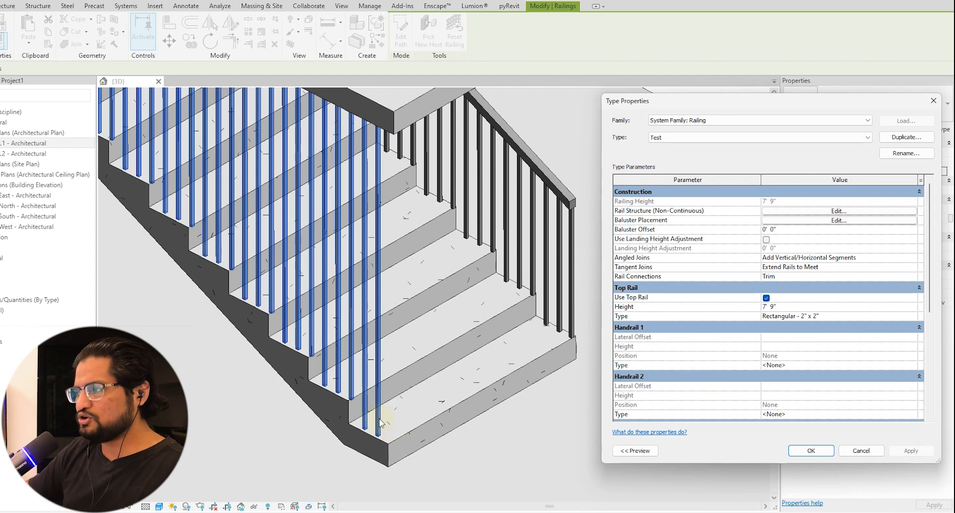
# Change the Test type's regular baluster to Baluster - Round : 1" and apply the type changes
pyautogui.click(838, 222)
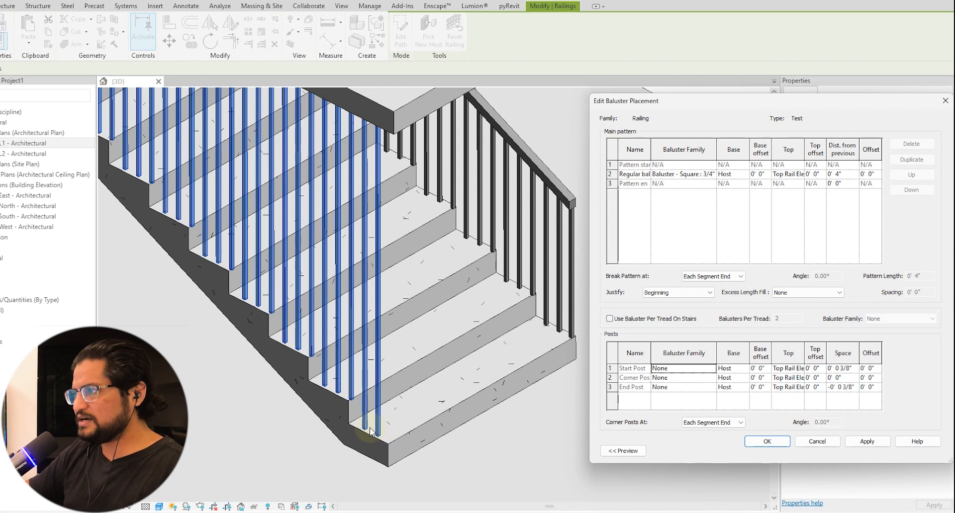
pyautogui.click(712, 174)
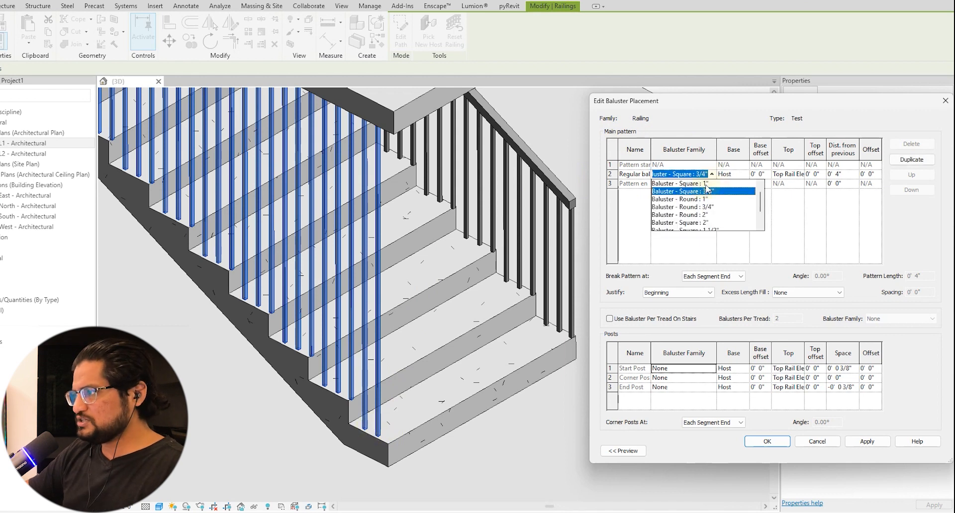
pyautogui.click(701, 202)
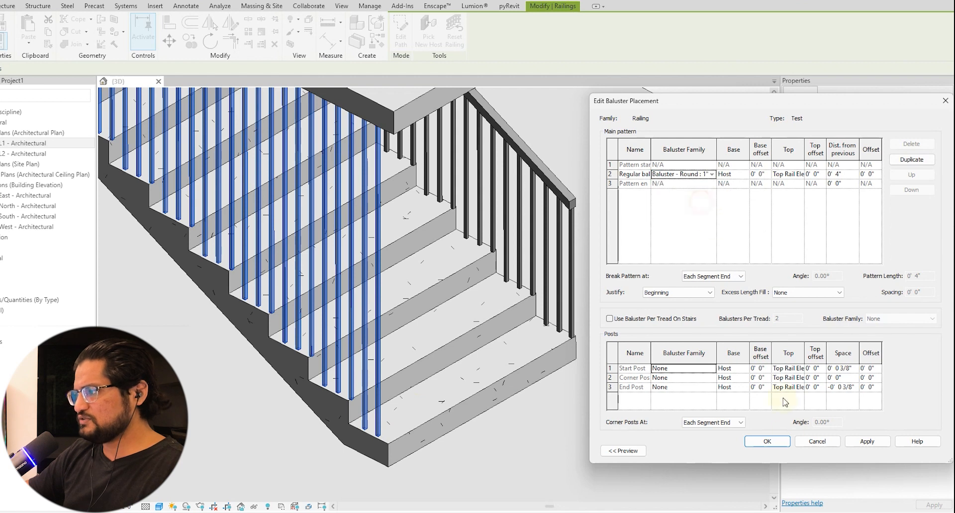
pyautogui.click(763, 442)
pyautogui.click(910, 450)
pyautogui.click(811, 450)
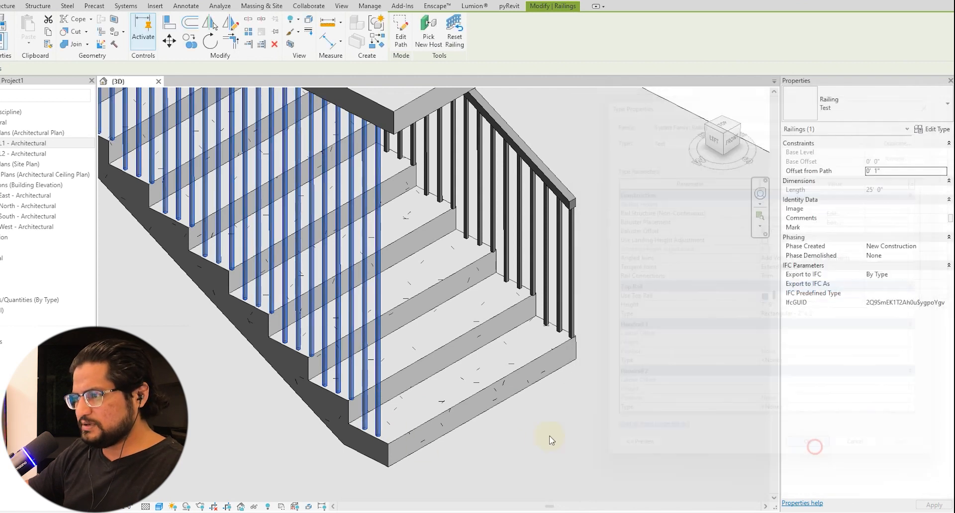
# Examine the shape and spacing of the near railing's balusters on the lowest treads
pyautogui.scroll(4, 449, 449)
pyautogui.scroll(-3, 313, 413)
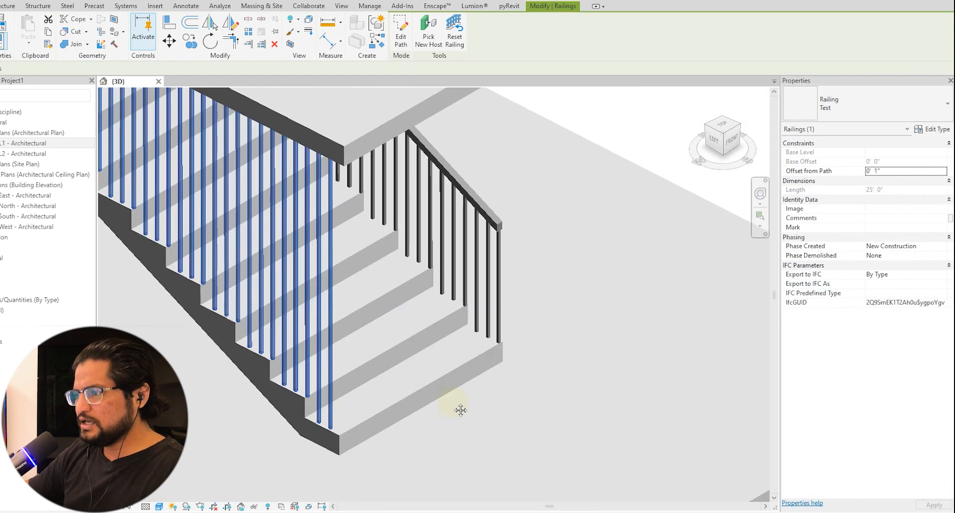
pyautogui.scroll(3, 315, 453)
pyautogui.scroll(2, 315, 452)
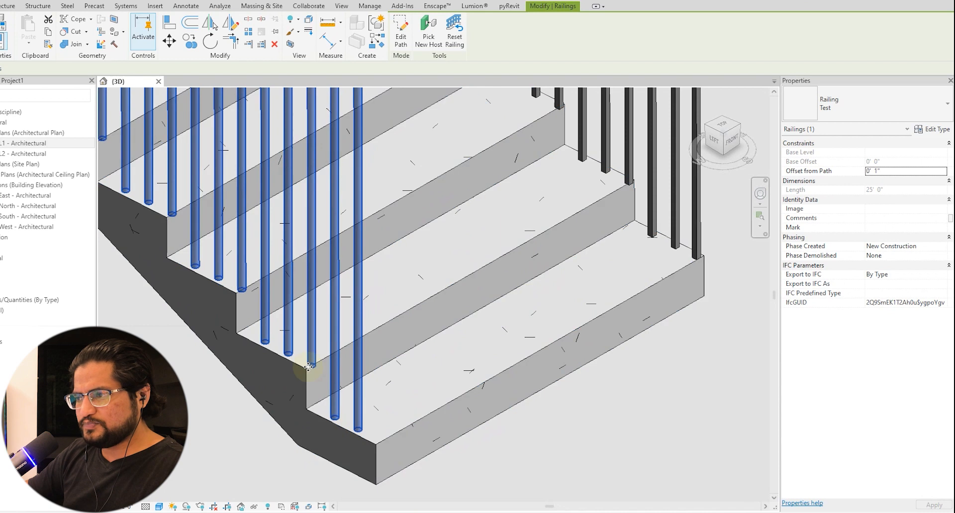
pyautogui.moveTo(270, 352); pyautogui.dragTo(357, 401, button='middle')
pyautogui.scroll(-2, 325, 394)
pyautogui.moveTo(436, 408); pyautogui.dragTo(400, 402, button='middle')
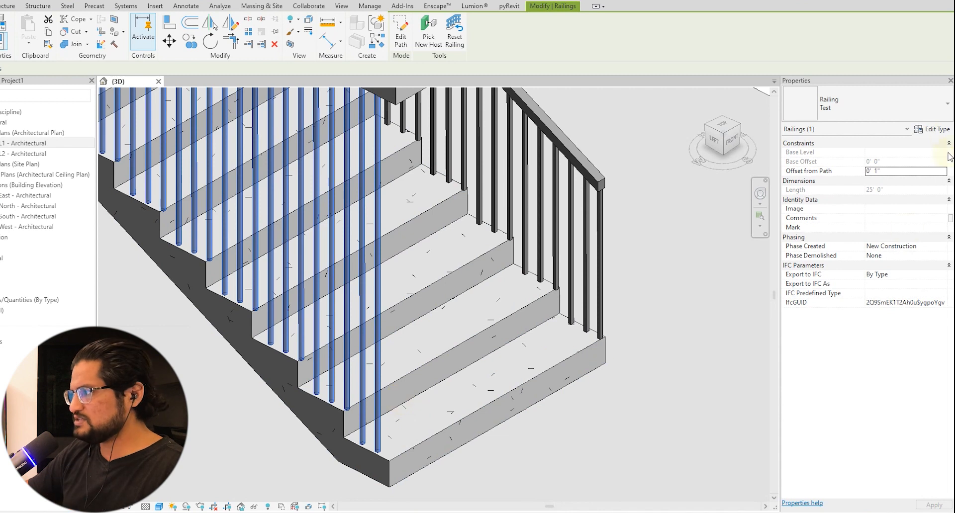
# Enable Use Baluster Per Tread On Stairs in the Test railing type's baluster placement and apply the type changes
pyautogui.click(932, 128)
pyautogui.click(838, 221)
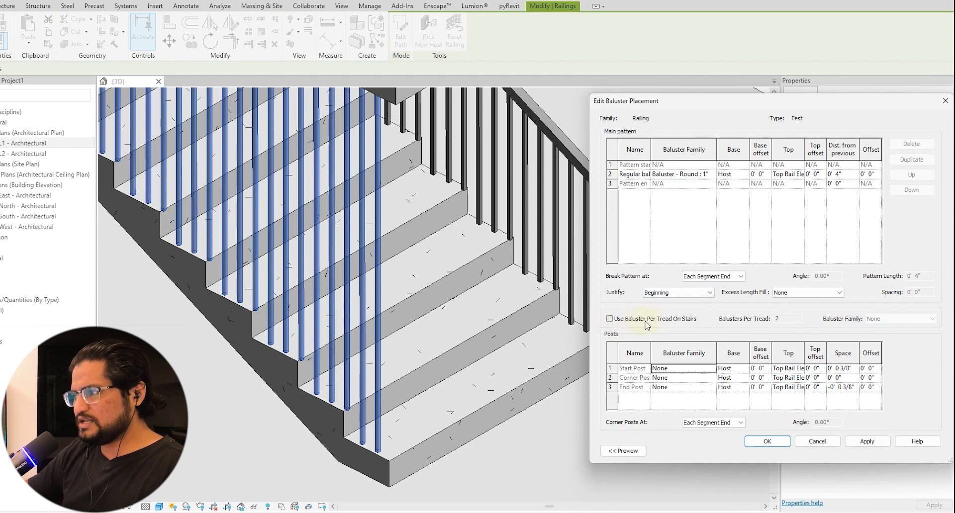
pyautogui.click(610, 319)
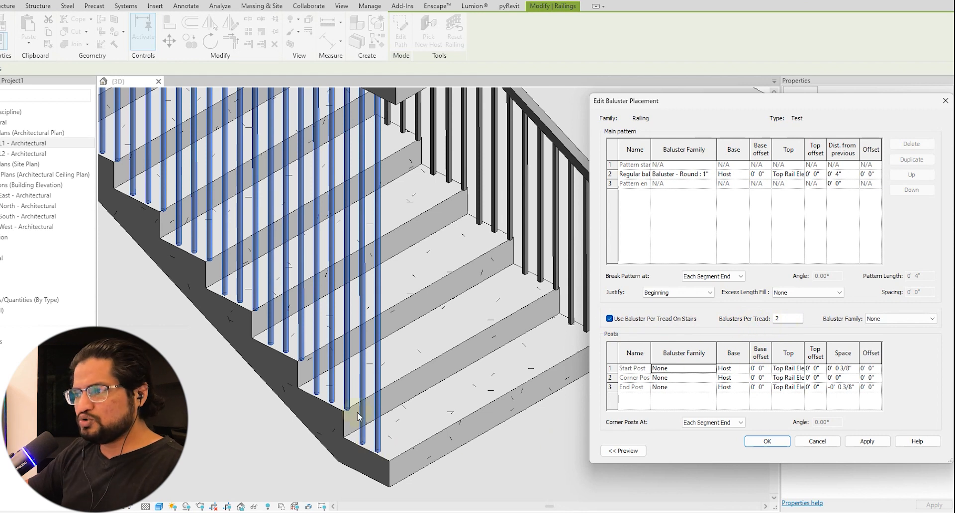
pyautogui.click(767, 442)
pyautogui.click(909, 450)
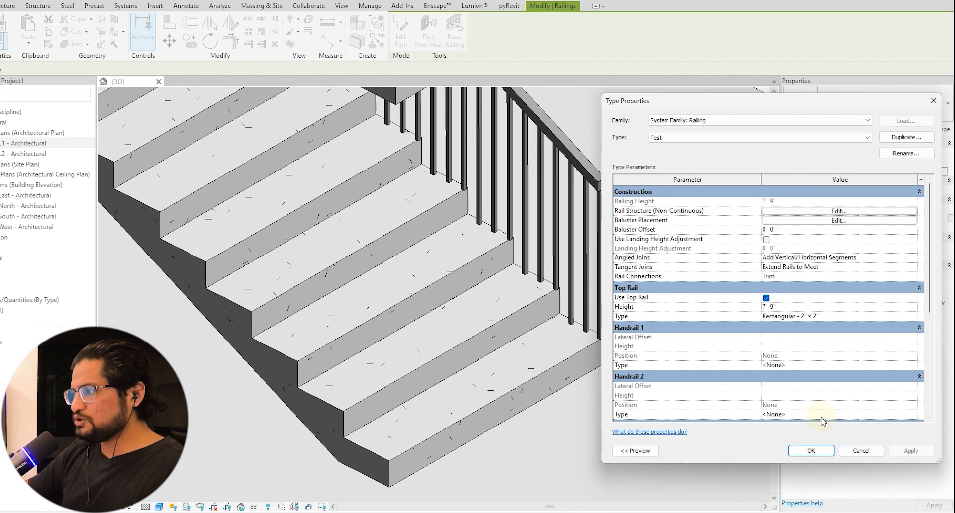
# Set the Test type's per-tread baluster family to Baluster - Square : 1", keeping 2 balusters per tread, and apply the type changes
pyautogui.click(846, 223)
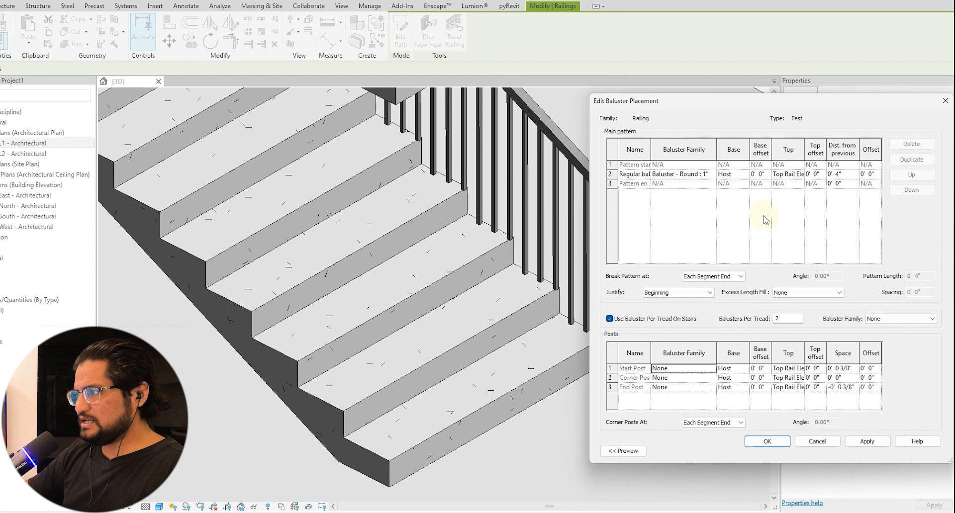
pyautogui.moveTo(800, 98); pyautogui.dragTo(789, 103)
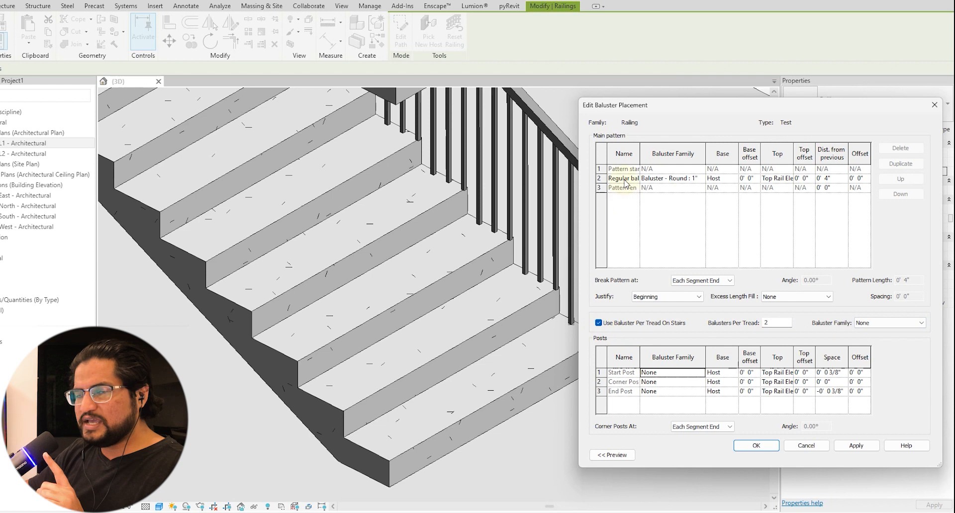
pyautogui.click(895, 326)
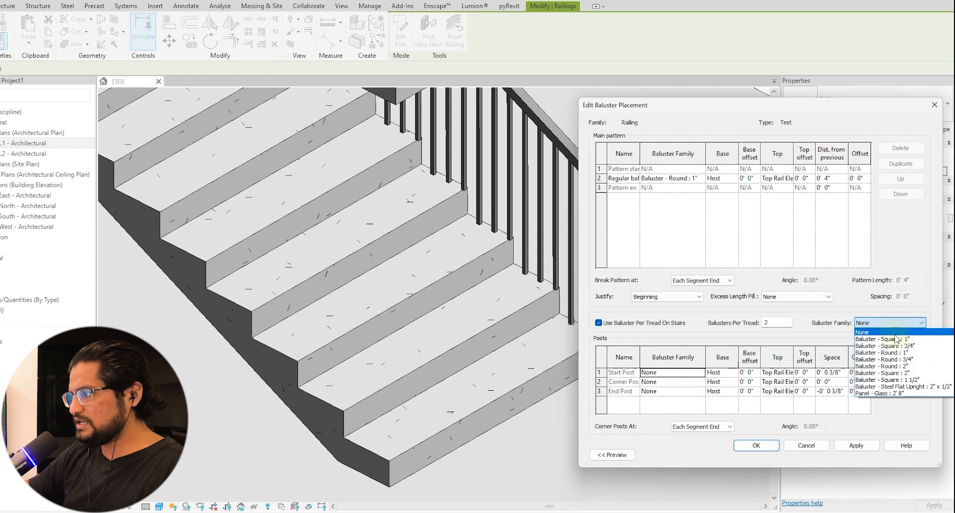
pyautogui.click(890, 353)
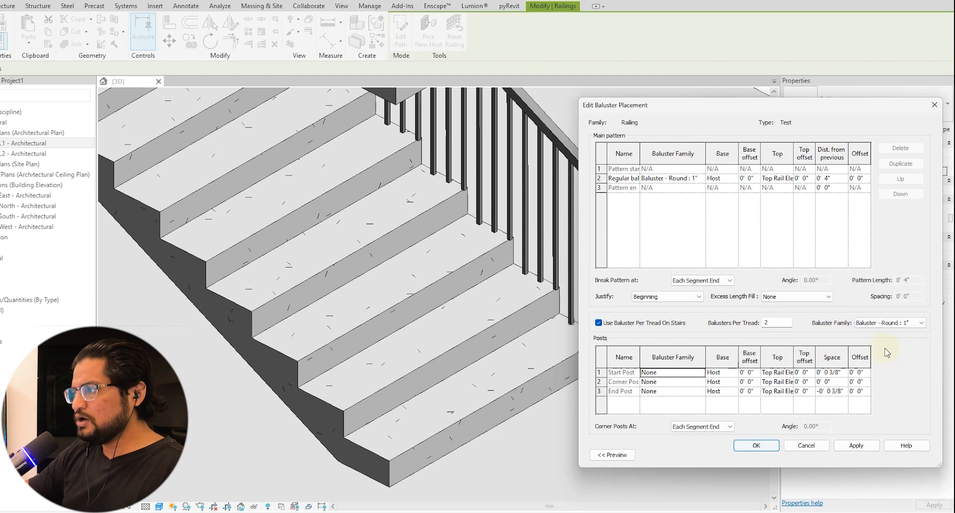
pyautogui.click(898, 323)
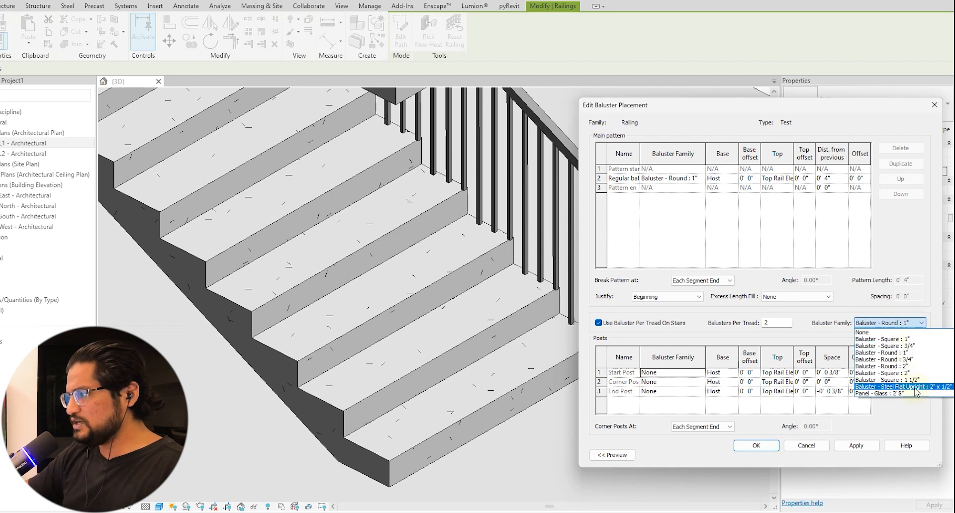
pyautogui.click(903, 339)
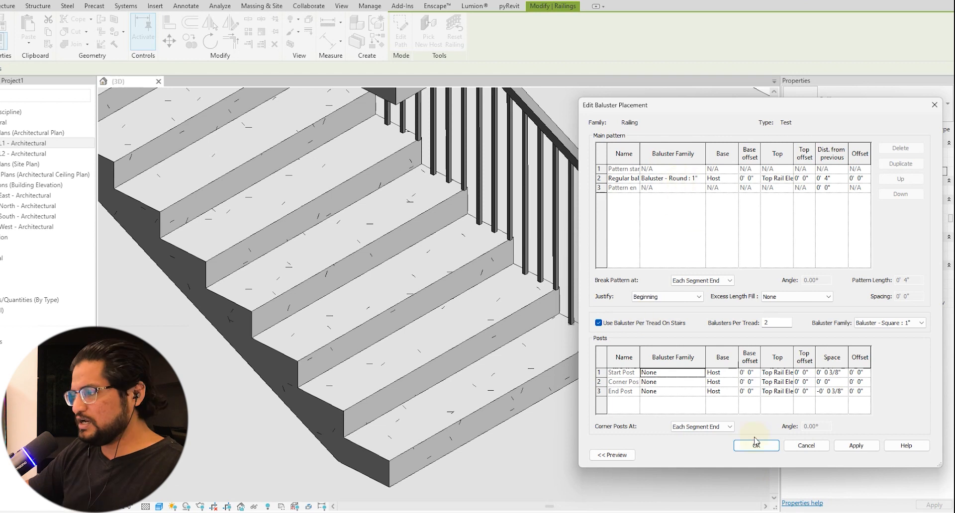
pyautogui.click(755, 444)
pyautogui.click(898, 455)
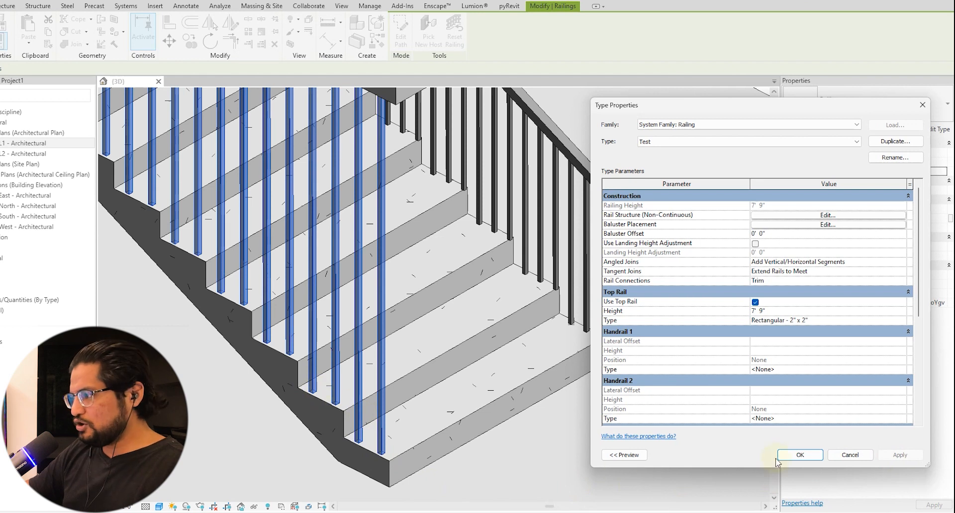
pyautogui.click(790, 455)
# Create a similar free-standing Test railing about 13' 8" long on level L1, parallel to the near side of the stair
pyautogui.scroll(-3, 502, 294)
pyautogui.rightClick(503, 291)
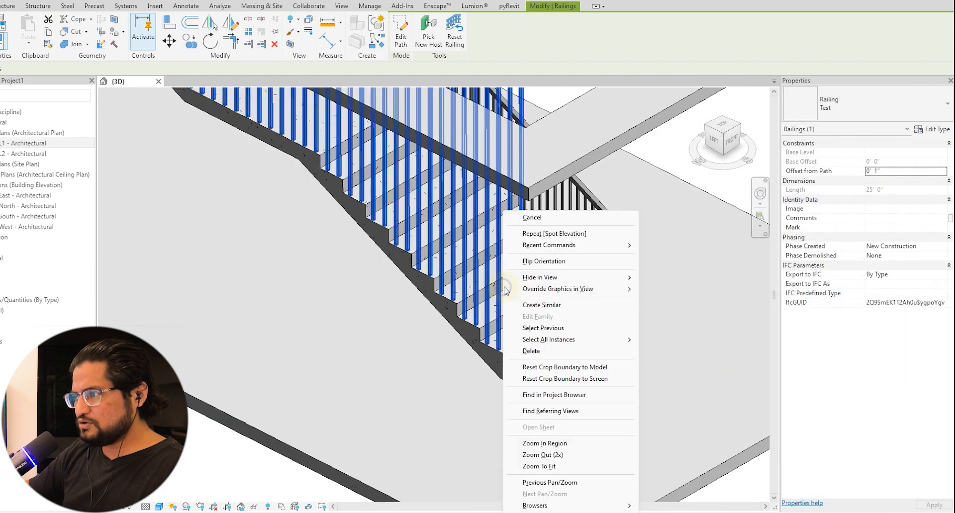
pyautogui.click(539, 309)
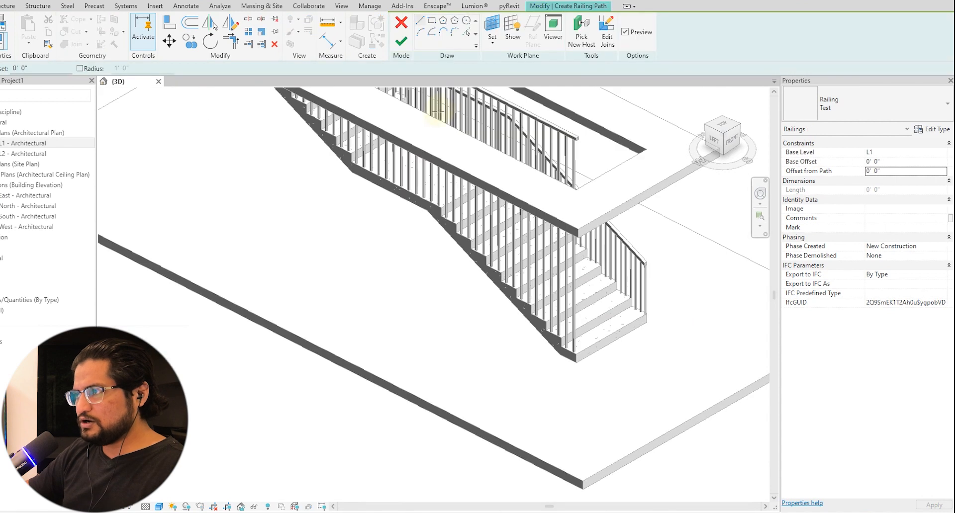
pyautogui.click(305, 305)
pyautogui.click(506, 406)
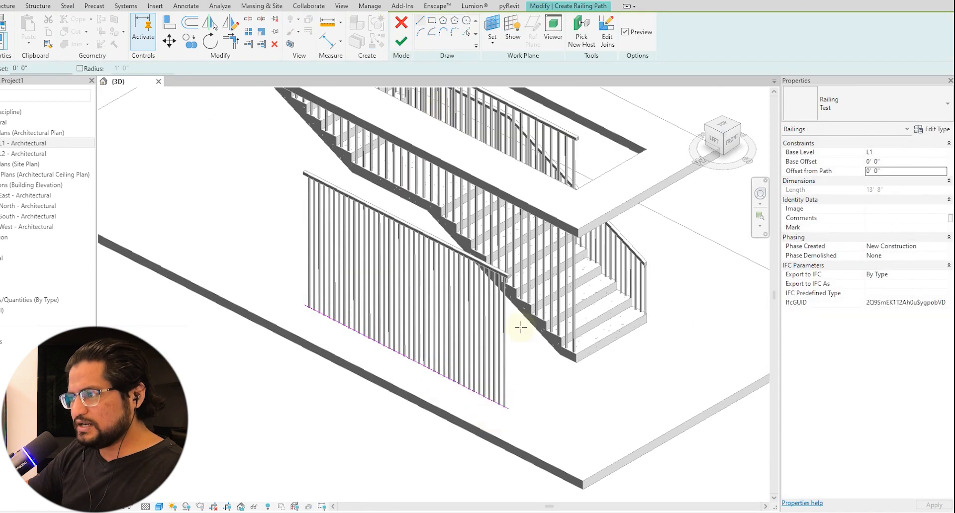
pyautogui.click(401, 41)
# Examine the baluster ends of the free-standing railing beside the stair and delete that railing
pyautogui.scroll(5, 503, 421)
pyautogui.click(526, 439)
pyautogui.moveTo(518, 440); pyautogui.dragTo(410, 467, button='middle')
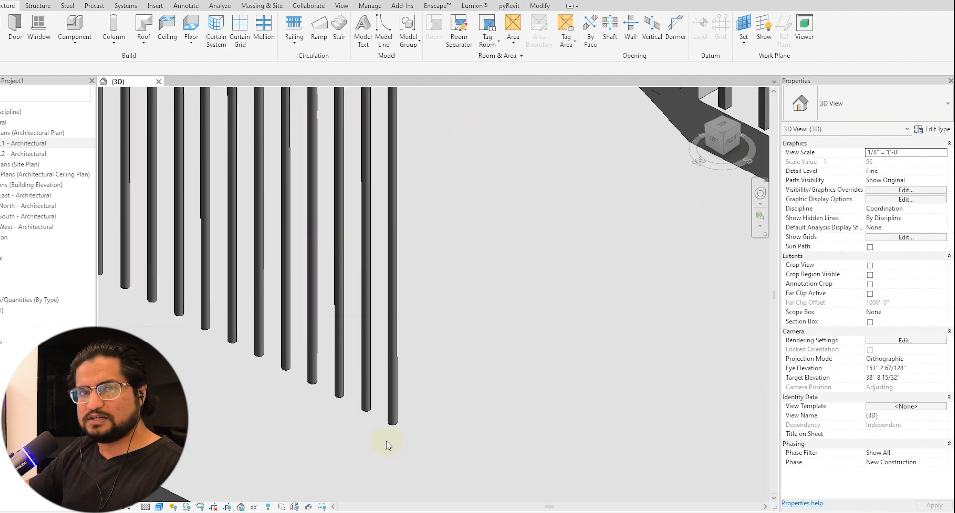
pyautogui.scroll(-3, 387, 442)
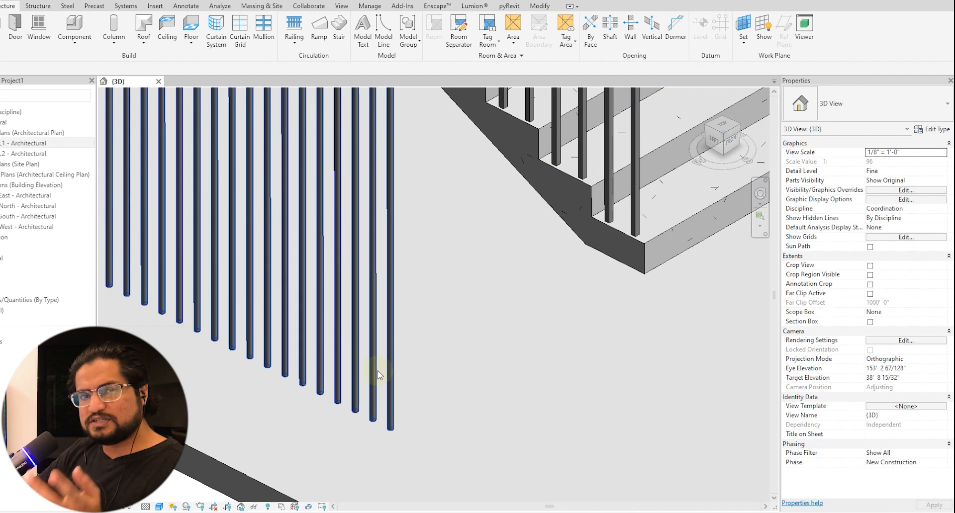
pyautogui.click(370, 383)
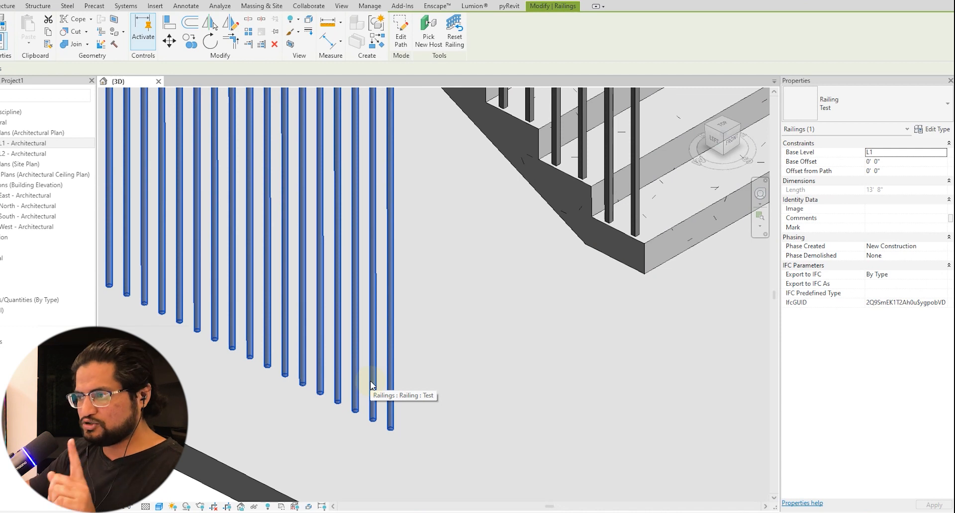
pyautogui.scroll(-4, 371, 384)
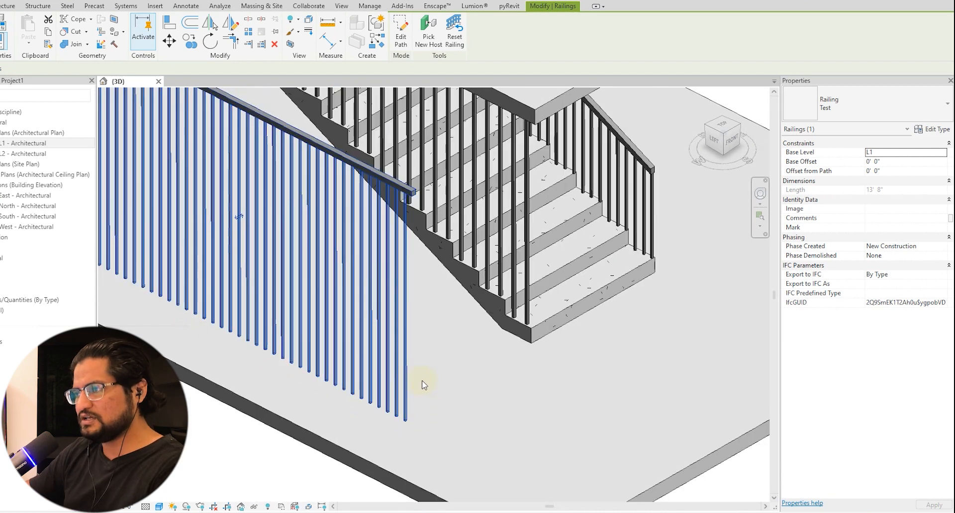
pyautogui.press('Delete')
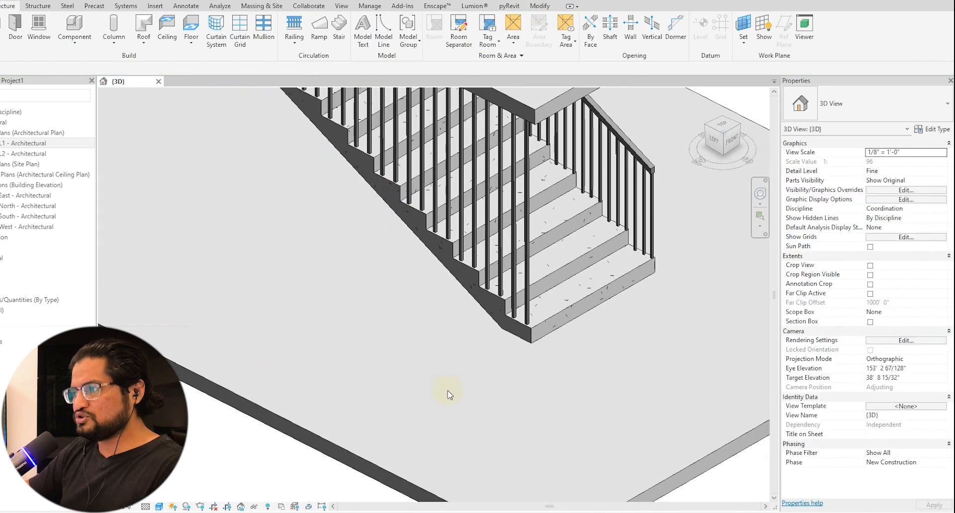
# Select only the top rail of the near railing above the upper slab and start editing its rail path
pyautogui.click(533, 318)
pyautogui.scroll(-5, 575, 416)
pyautogui.keyDown('shift'); pyautogui.moveTo(586, 416); pyautogui.dragTo(631, 374, button='middle'); pyautogui.keyUp('shift')
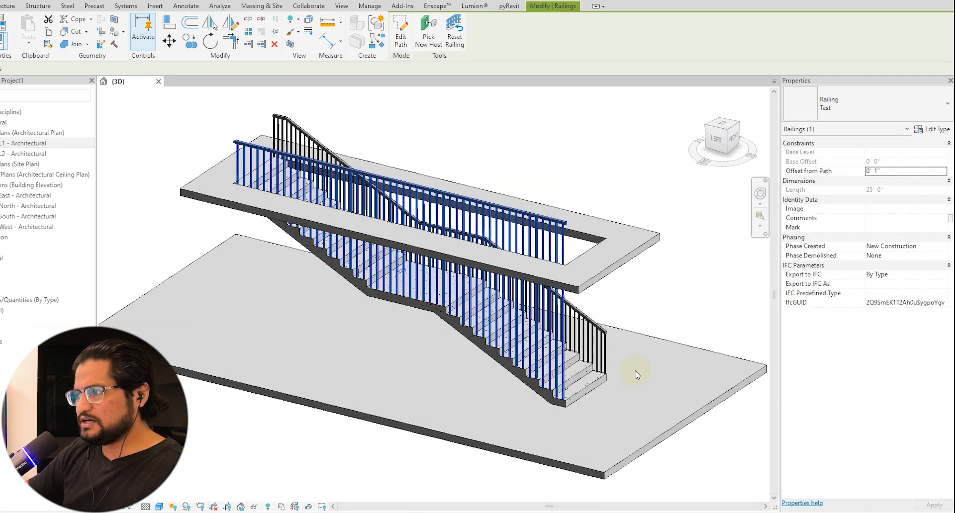
pyautogui.scroll(6, 567, 301)
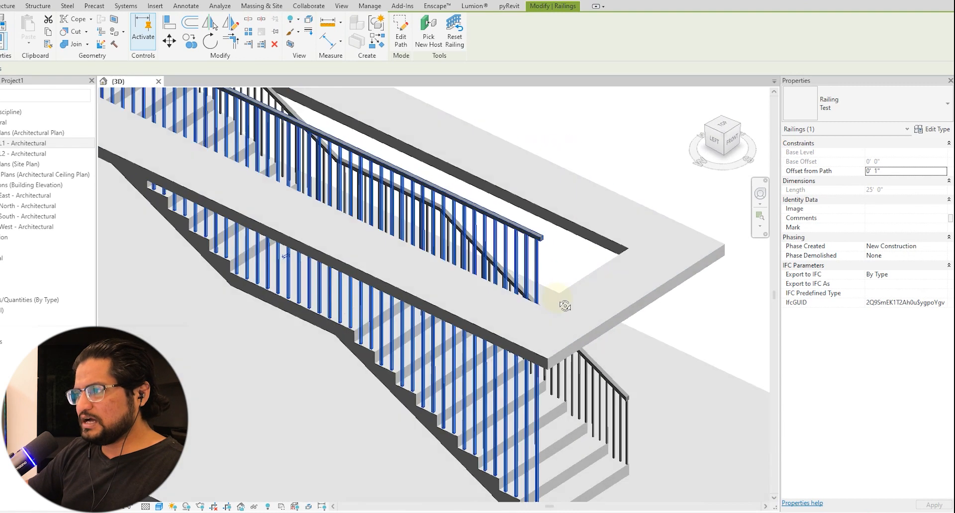
pyautogui.moveTo(586, 231); pyautogui.dragTo(552, 274, button='middle')
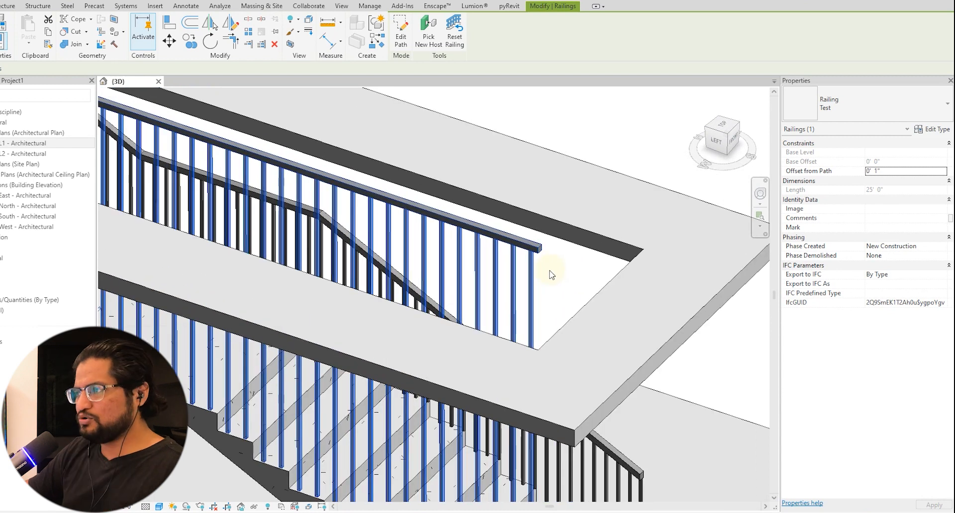
pyautogui.click(560, 265)
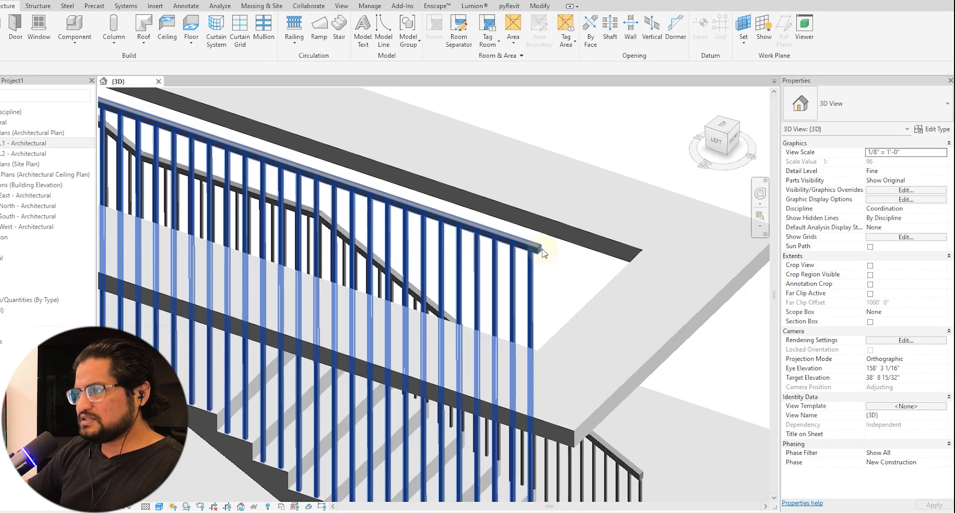
pyautogui.press('Tab')
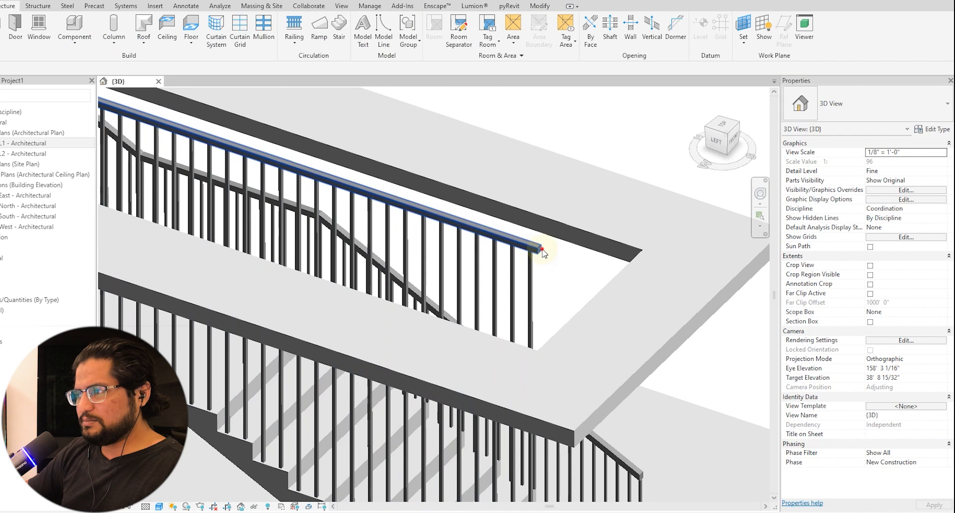
pyautogui.click(545, 253)
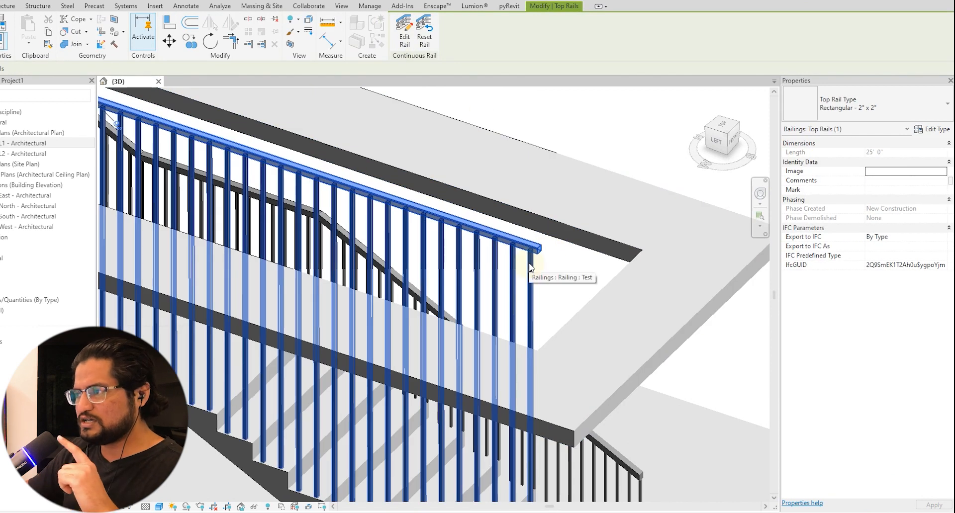
pyautogui.click(405, 31)
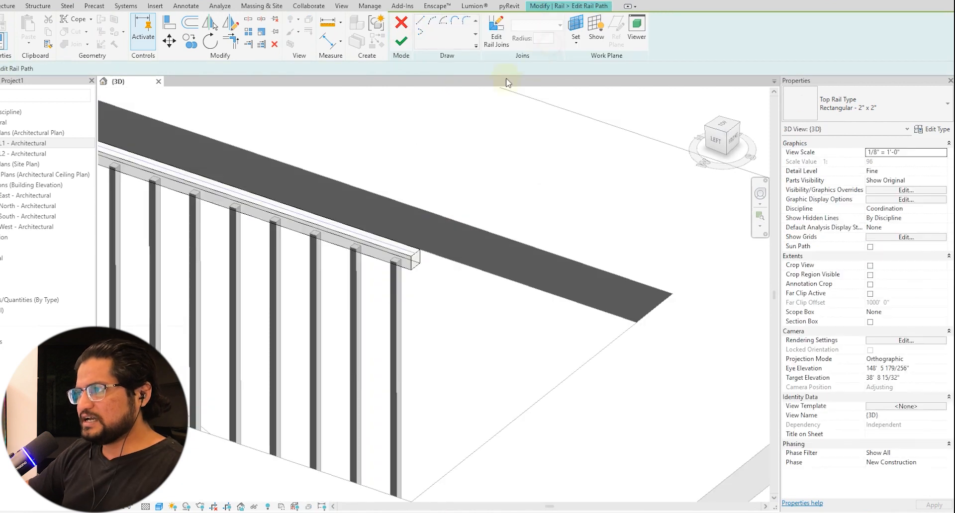
# Draw a 6" straight line extending the top rail's path beyond its end near the slab opening's corner
pyautogui.click(420, 23)
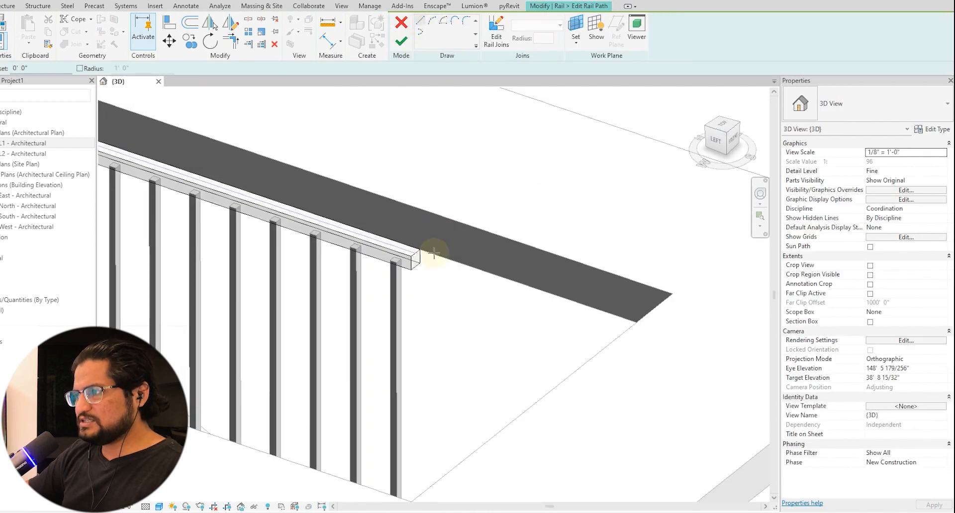
pyautogui.scroll(3, 416, 251)
pyautogui.click(412, 245)
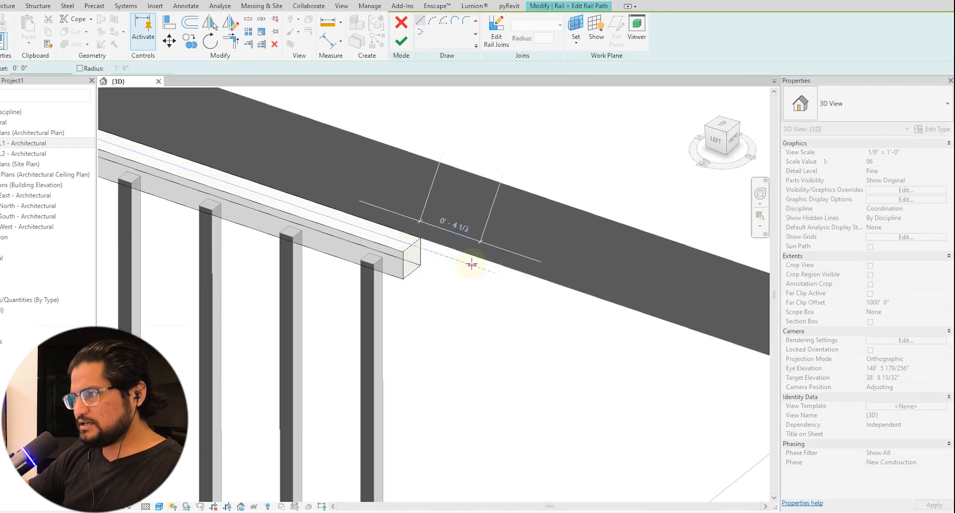
pyautogui.write('6')
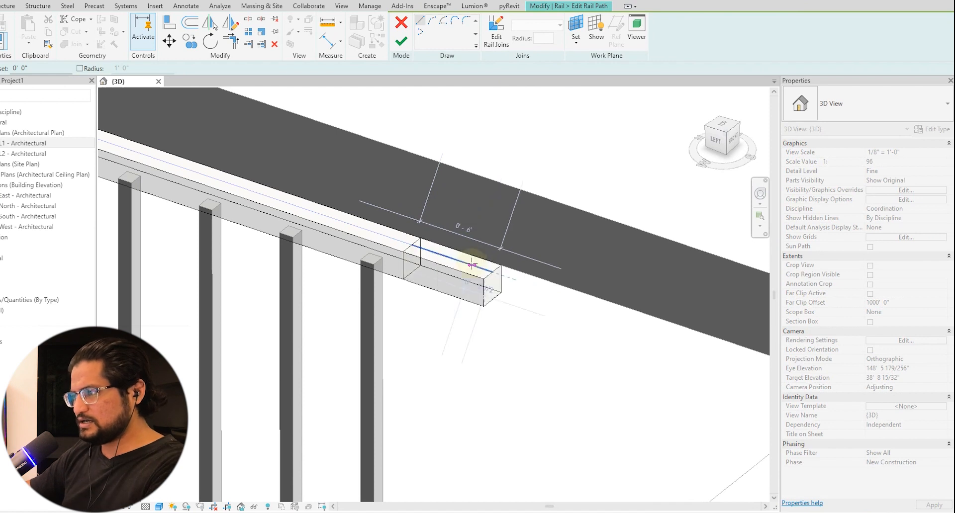
pyautogui.press('Return')
# Draw a 3' vertical segment down from the extension, add the same return at the rail's opposite end, and finish the path
pyautogui.scroll(-4, 460, 193)
pyautogui.scroll(3, 468, 230)
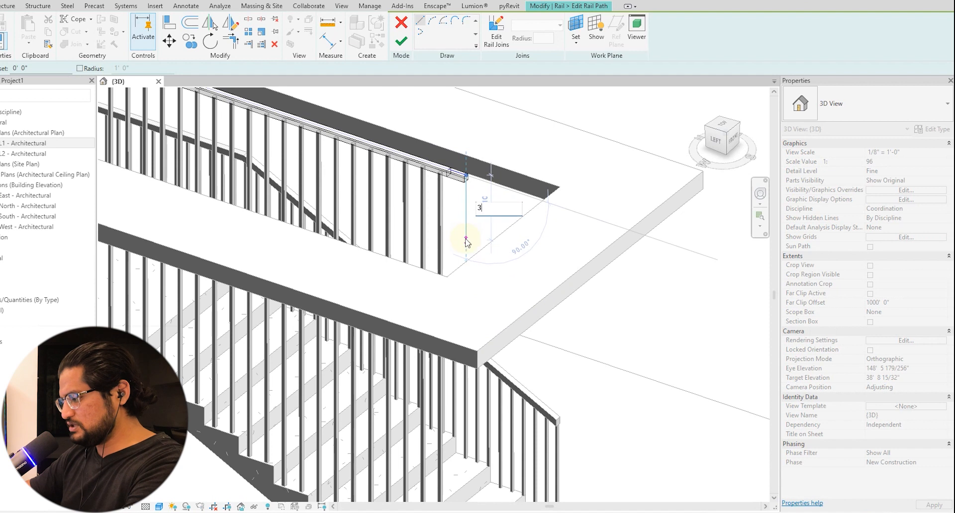
pyautogui.scroll(-3, 466, 234)
pyautogui.keyDown('shift'); pyautogui.moveTo(410, 295); pyautogui.dragTo(315, 273, button='middle'); pyautogui.keyUp('shift')
pyautogui.scroll(6, 282, 277)
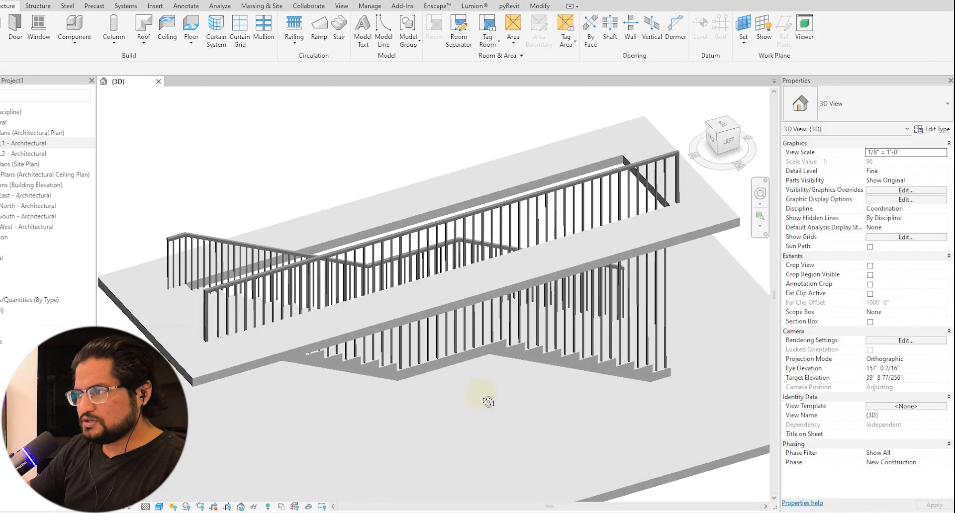
# Examine the top rail's vertical return at the slab opening and open the type properties of the Rectangular - 2" x 2" top rail
pyautogui.scroll(5, 493, 388)
pyautogui.scroll(4, 517, 369)
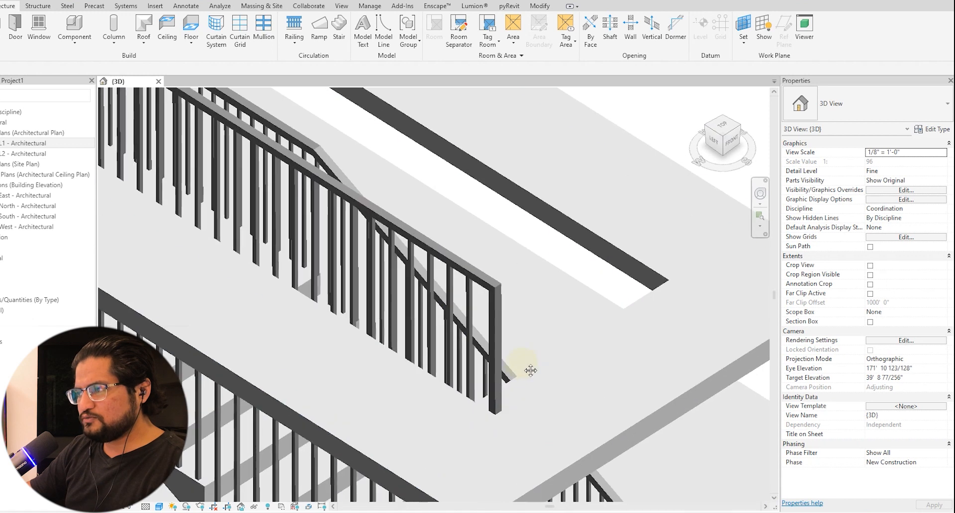
pyautogui.press('Tab')
pyautogui.click(508, 301)
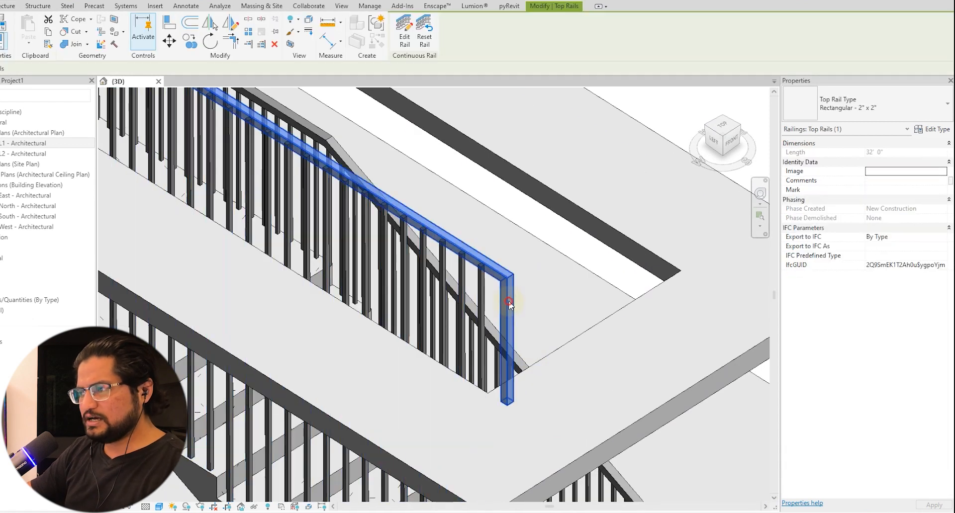
pyautogui.scroll(-2, 563, 306)
pyautogui.scroll(5, 527, 383)
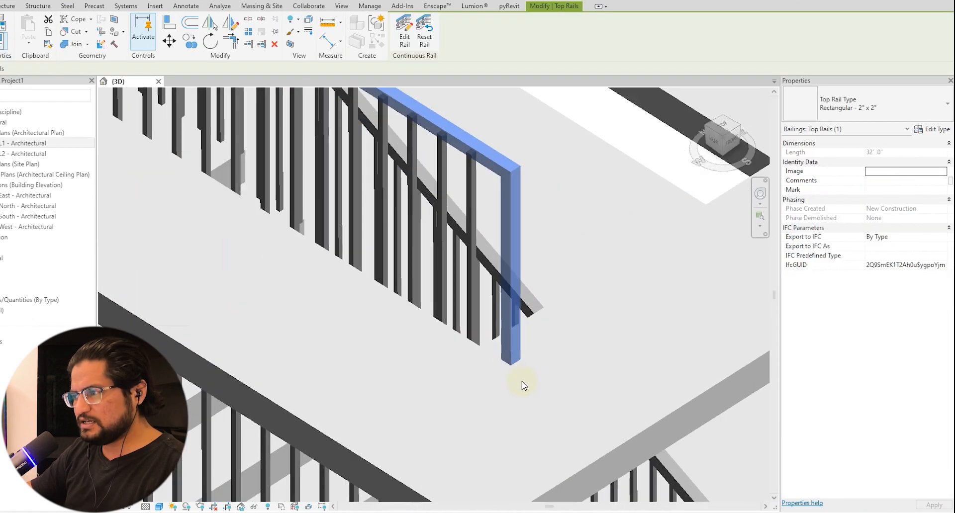
pyautogui.scroll(-3, 517, 344)
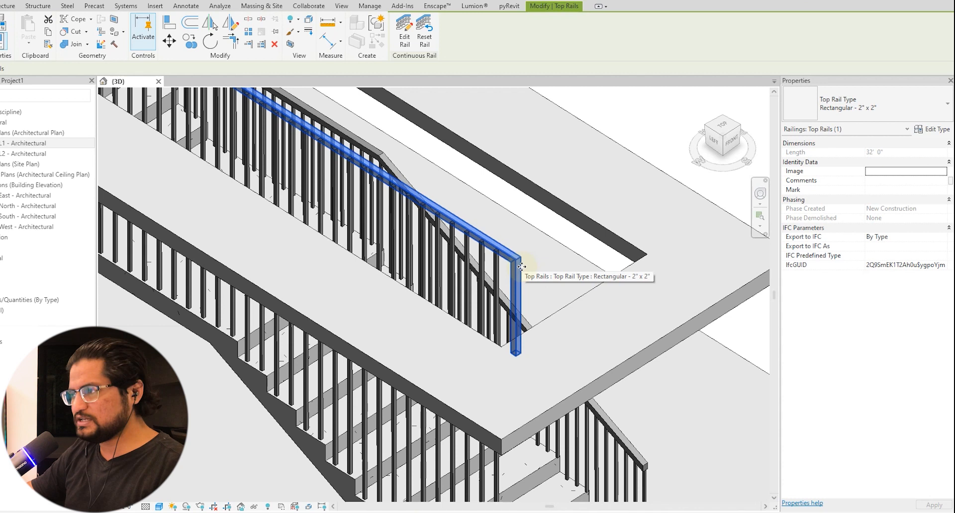
pyautogui.click(938, 130)
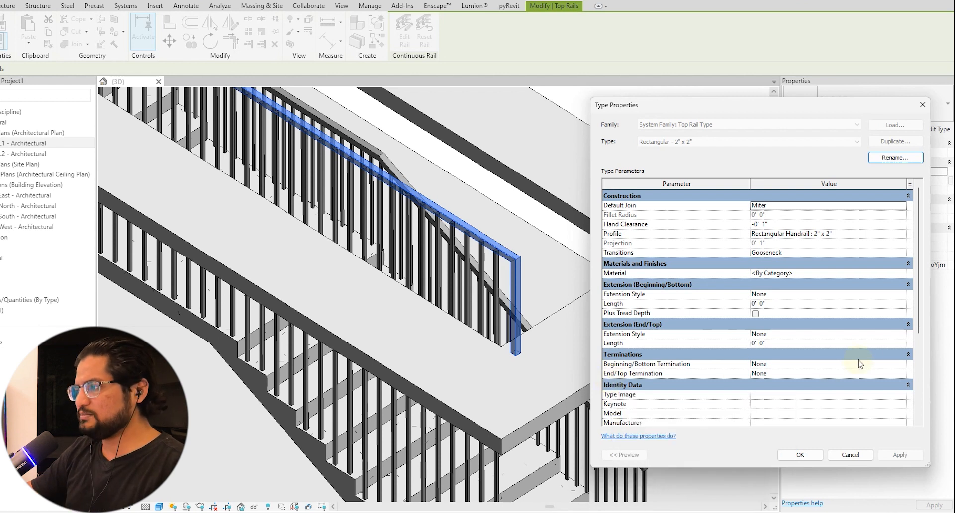
# Set the top rail type's Beginning/Bottom Termination to Termination - Wood - Rectangular and accept the type properties
pyautogui.click(900, 364)
pyautogui.click(895, 365)
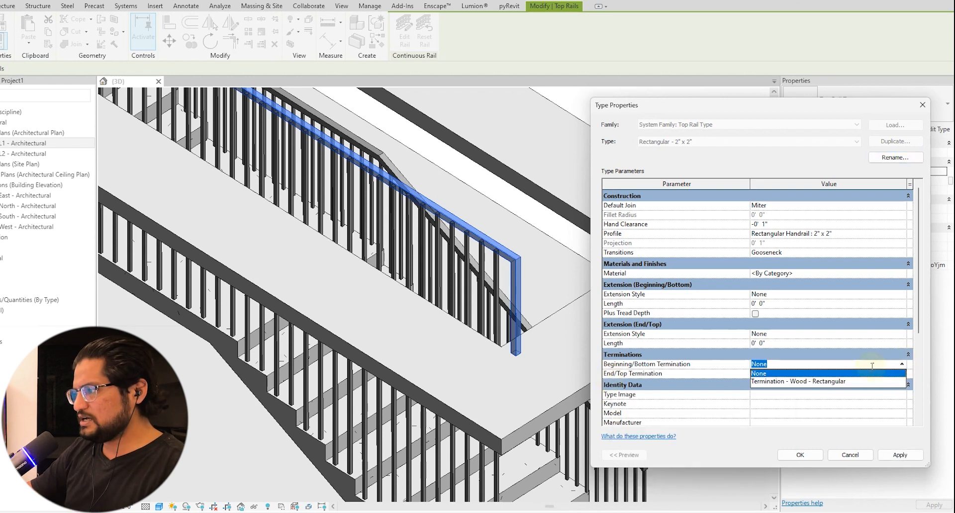
pyautogui.click(802, 382)
pyautogui.click(899, 455)
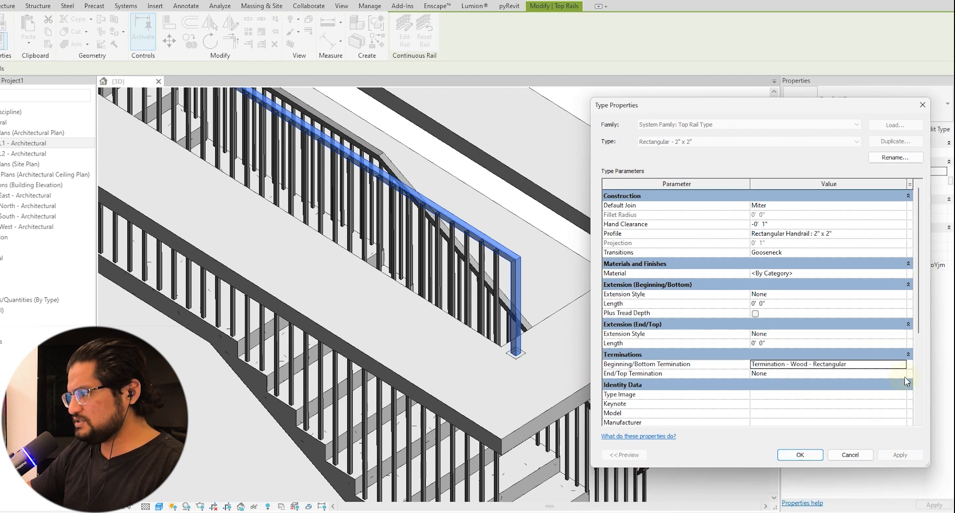
pyautogui.click(800, 455)
# Inspect the top rail's opposite vertical return and give the rail type's End/Top Termination the same wood rectangular plate
pyautogui.scroll(-3, 572, 368)
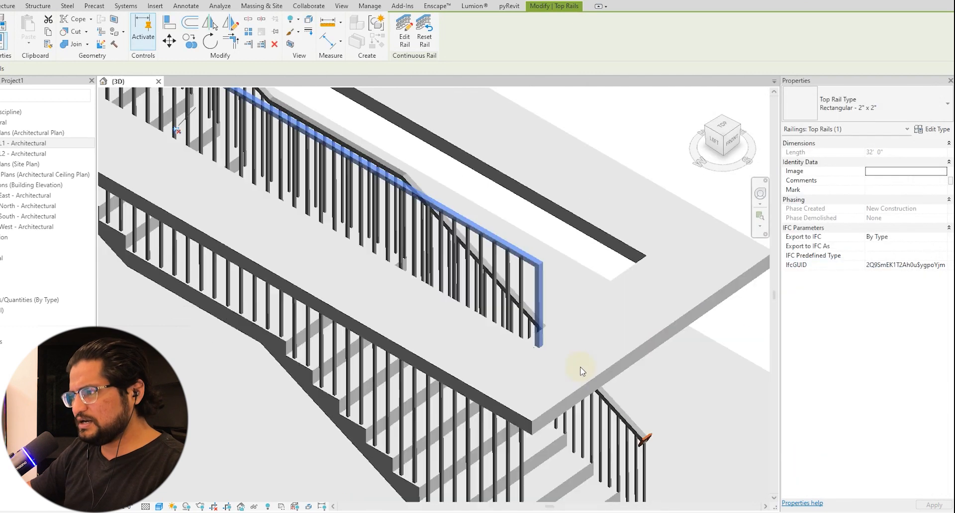
pyautogui.scroll(2, 576, 381)
pyautogui.scroll(-2, 605, 373)
pyautogui.keyDown('shift'); pyautogui.moveTo(603, 381); pyautogui.dragTo(559, 402, button='middle'); pyautogui.keyUp('shift')
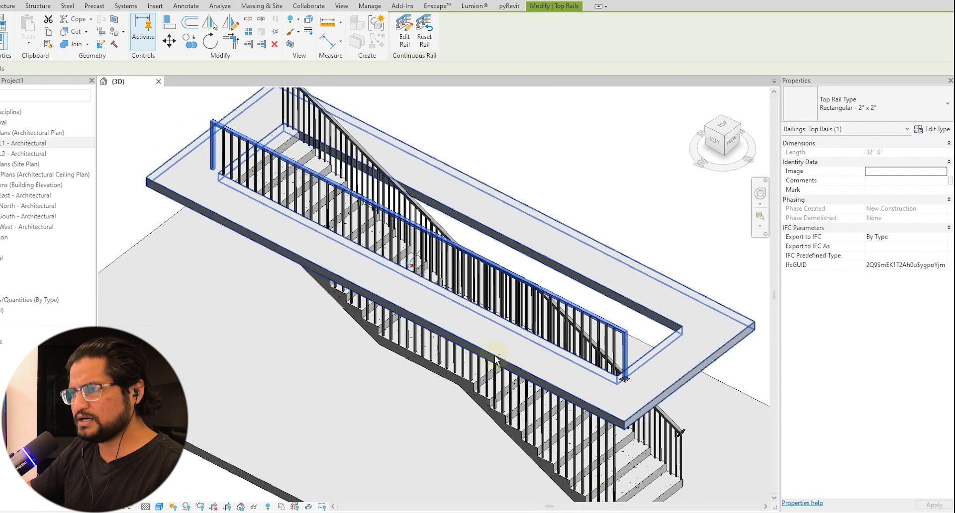
pyautogui.scroll(5, 214, 196)
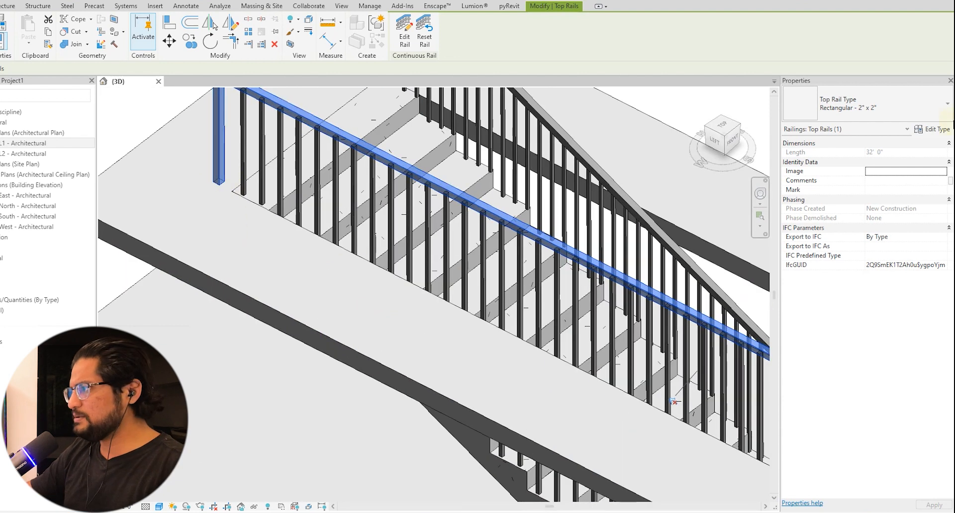
pyautogui.click(933, 129)
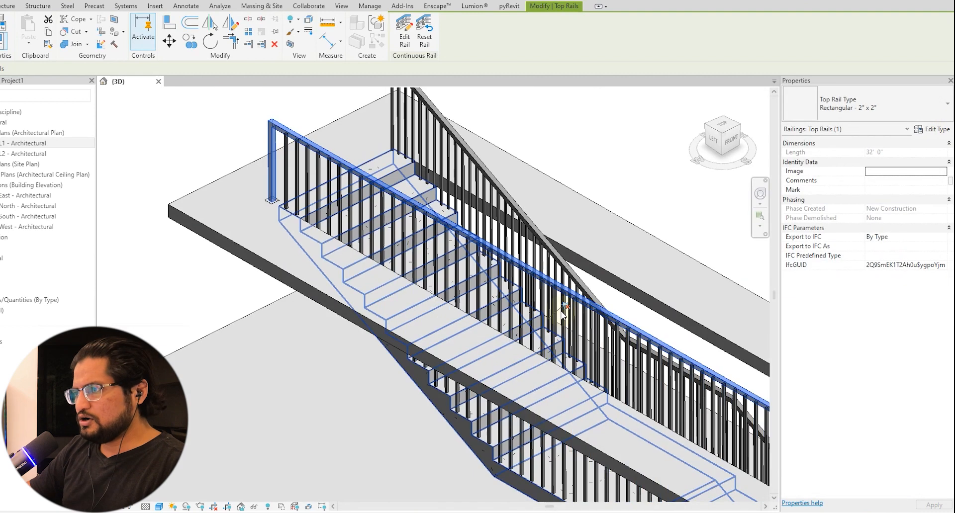
# Shorten both vertical end segments of the top rail's path to about 2' 11" and finish the path edit
pyautogui.scroll(6, 592, 403)
pyautogui.scroll(3, 591, 404)
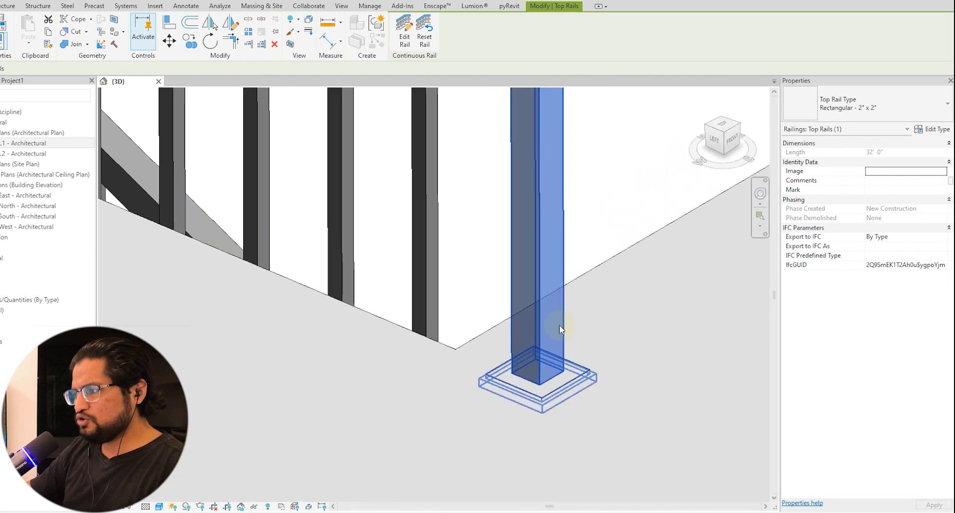
pyautogui.scroll(-1, 518, 359)
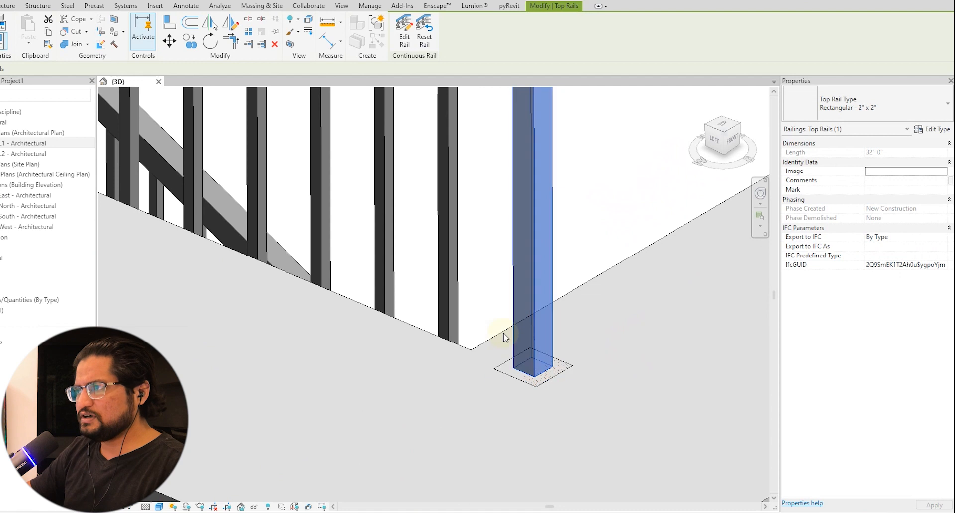
pyautogui.click(407, 39)
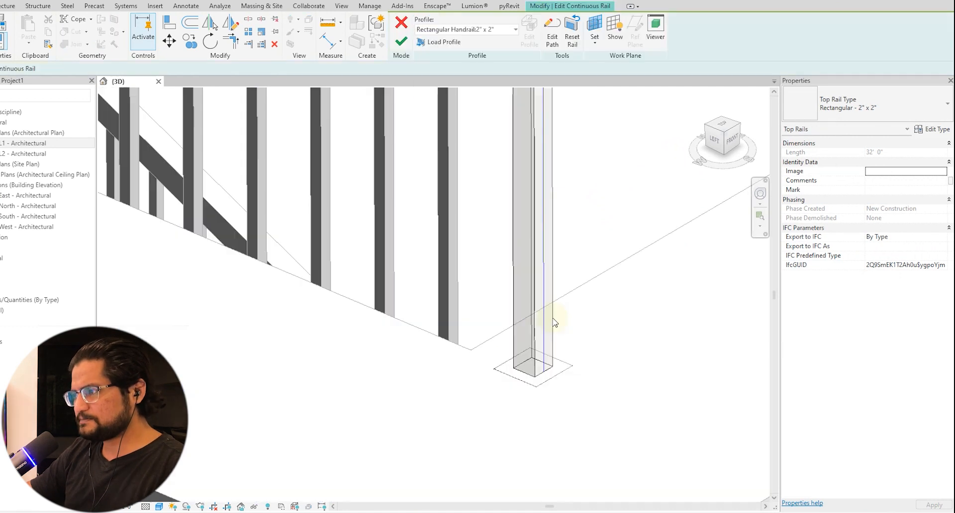
pyautogui.click(471, 270)
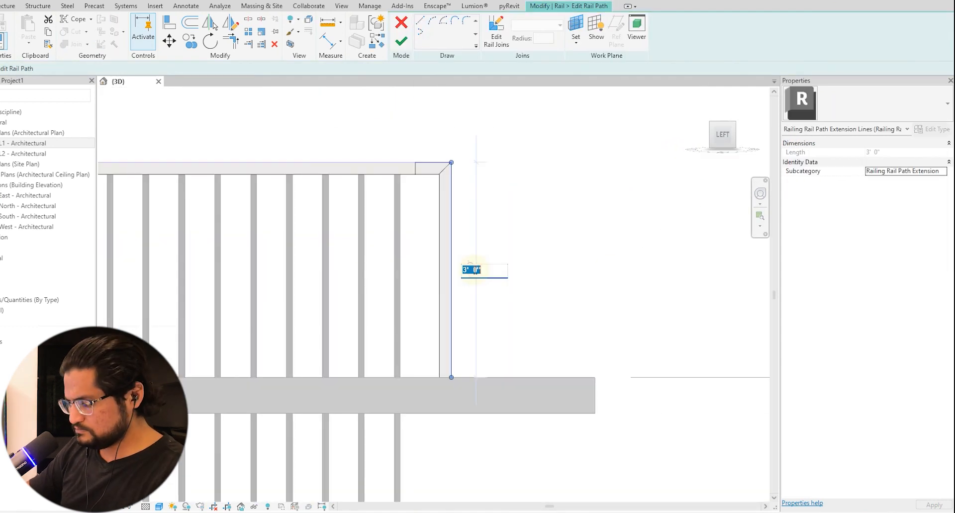
pyautogui.write("2'11")
pyautogui.click(409, 273)
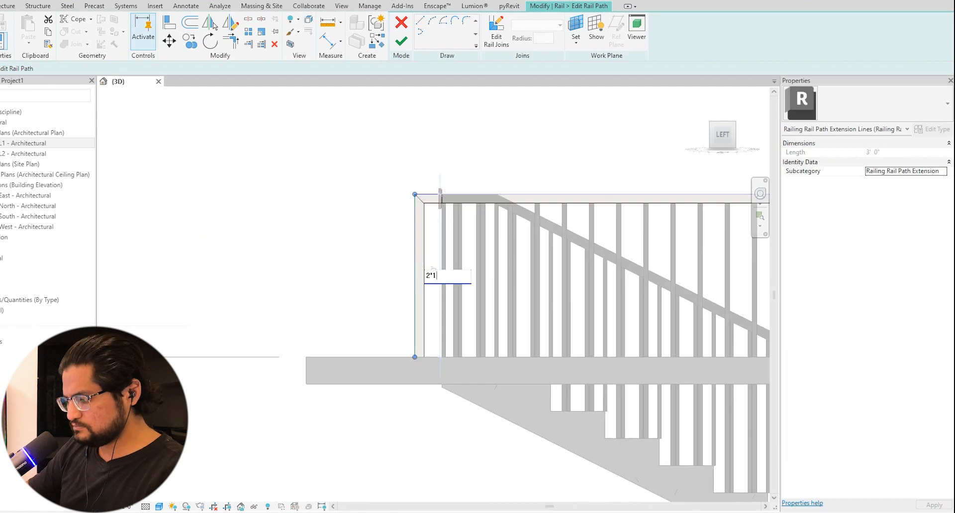
pyautogui.press('Escape')
pyautogui.click(405, 45)
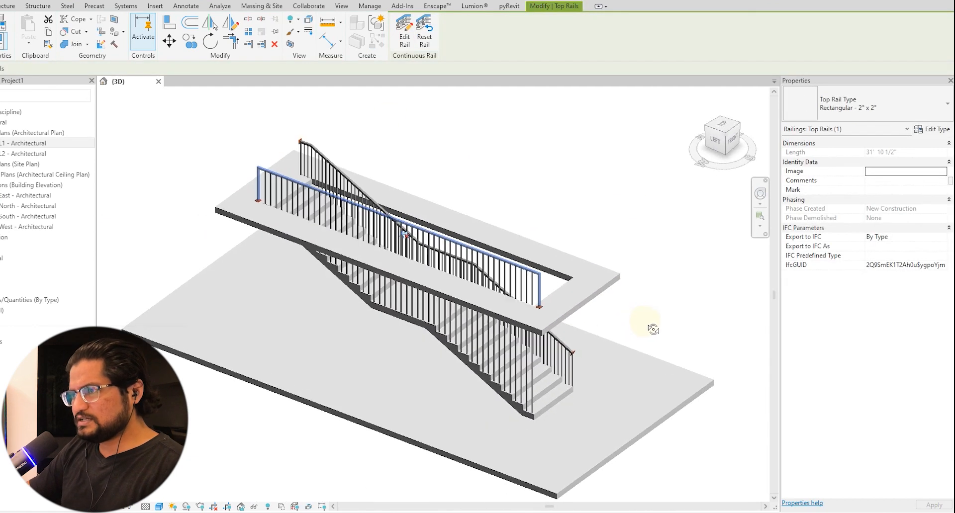
# Delete the stair's other side railing, the one whose top rail has no vertical returns
pyautogui.press('Escape')
pyautogui.scroll(5, 576, 318)
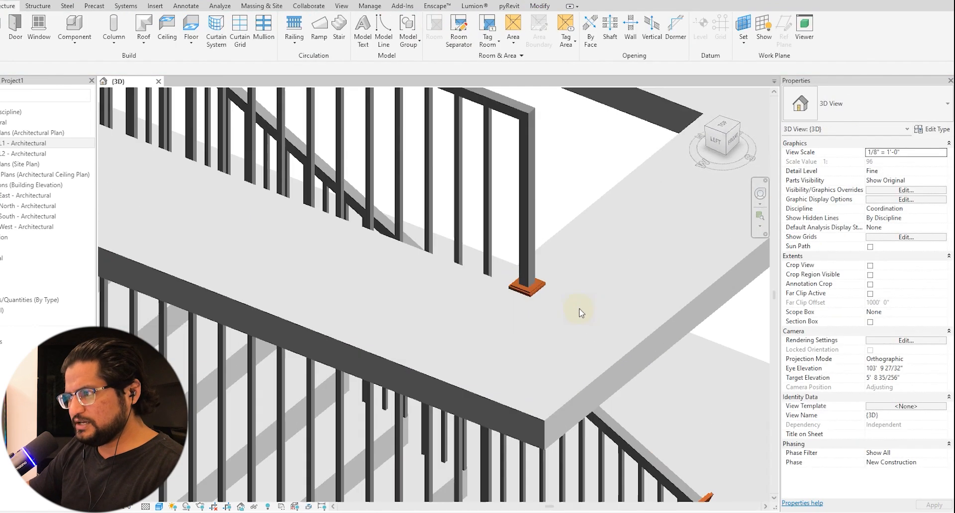
pyautogui.scroll(-5, 575, 316)
pyautogui.keyDown('shift'); pyautogui.moveTo(561, 315); pyautogui.dragTo(465, 264, button='middle'); pyautogui.keyUp('shift')
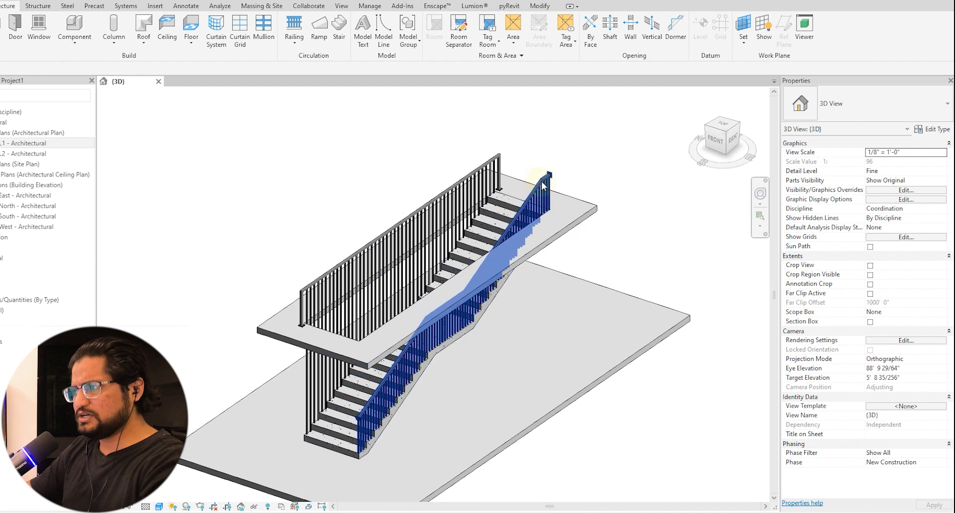
pyautogui.click(465, 262)
pyautogui.press('Delete')
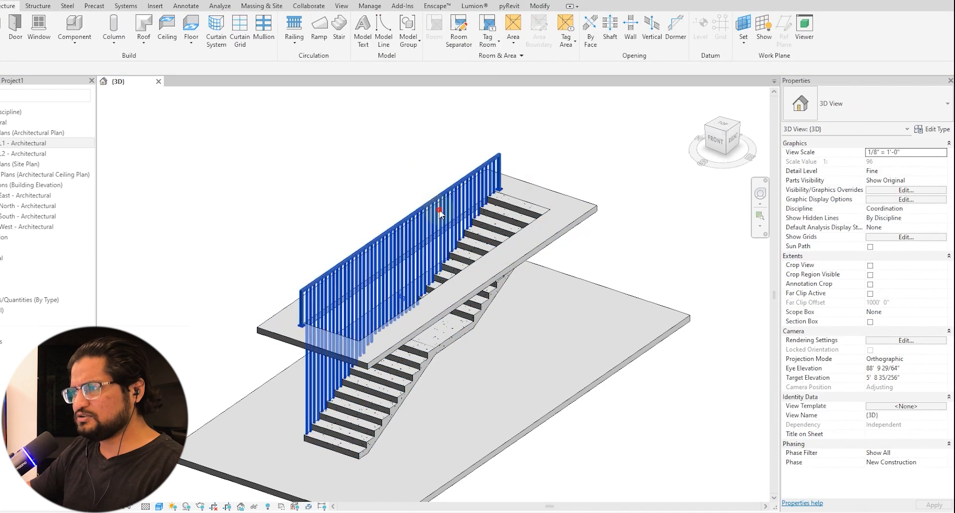
# In the L1 plan, mirror a copy of the remaining railing across the stair's centreline, and check both railings in 3D
pyautogui.click(439, 214)
pyautogui.doubleClick(29, 143)
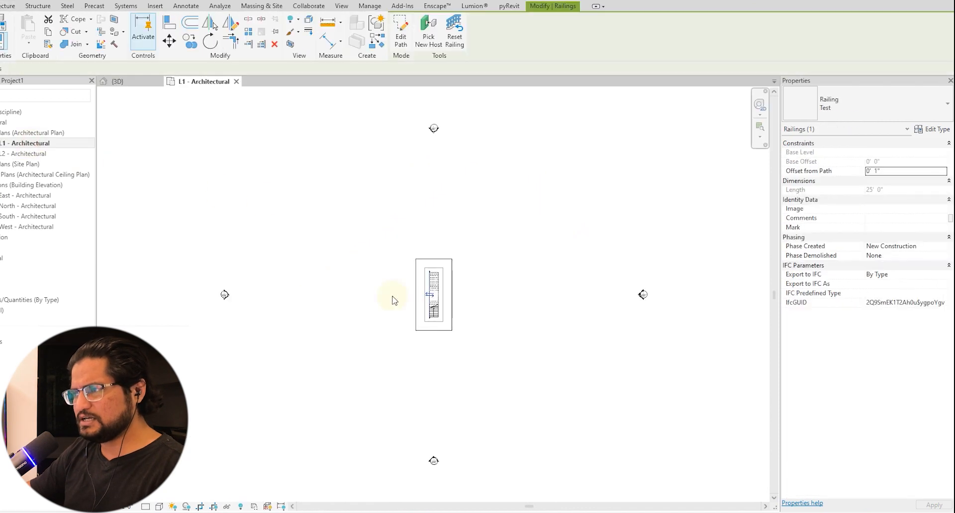
pyautogui.scroll(3, 475, 267)
pyautogui.press('d')
pyautogui.press('m')
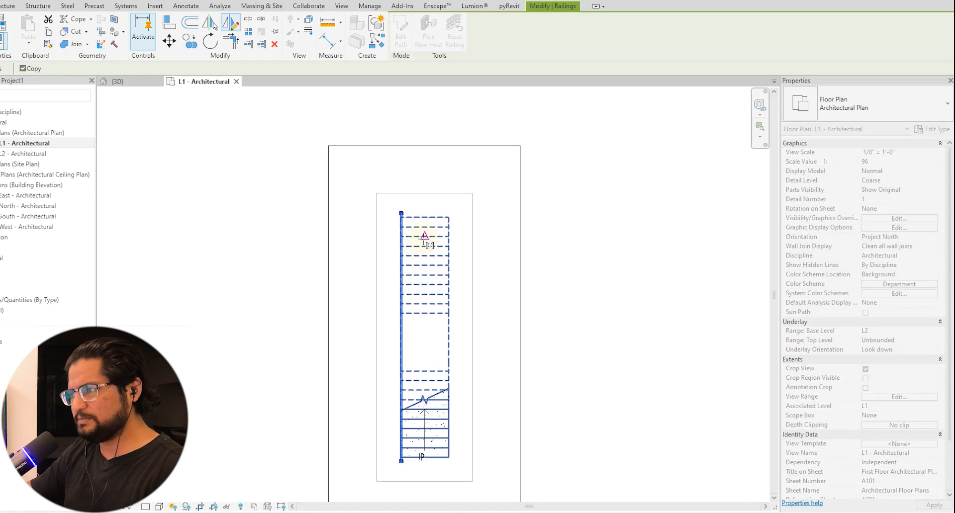
pyautogui.click(424, 236)
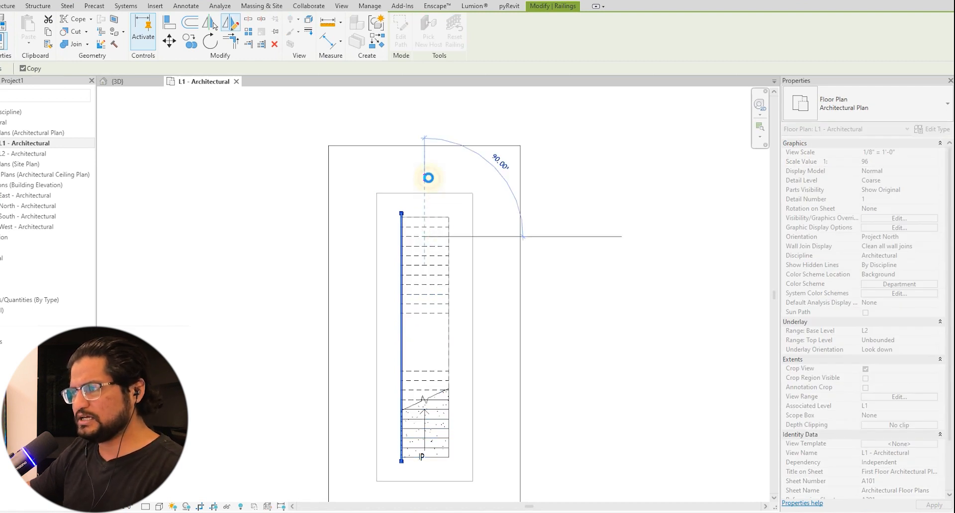
pyautogui.click(480, 181)
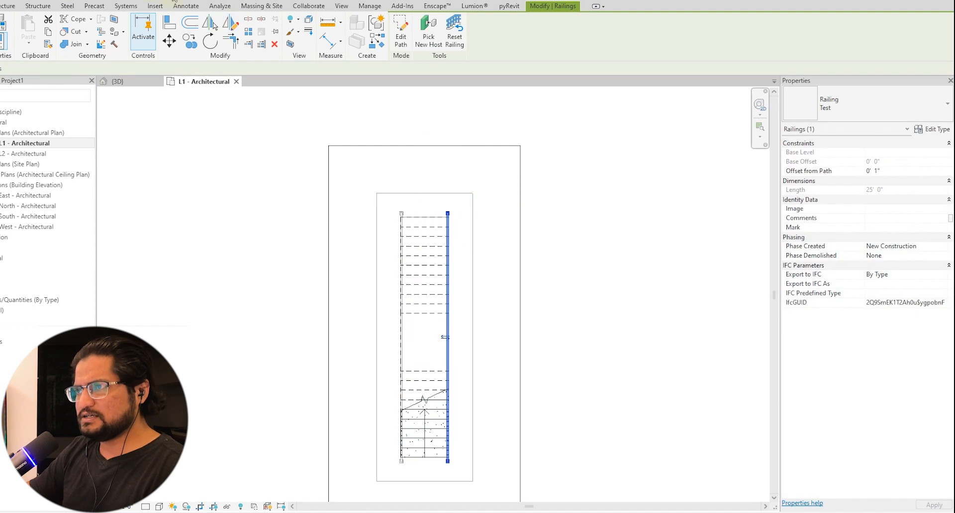
pyautogui.click(173, 1)
pyautogui.keyDown('shift'); pyautogui.moveTo(675, 337); pyautogui.dragTo(665, 374, button='middle'); pyautogui.keyUp('shift')
pyautogui.keyDown('shift'); pyautogui.moveTo(644, 329); pyautogui.dragTo(472, 358, button='middle'); pyautogui.keyUp('shift')
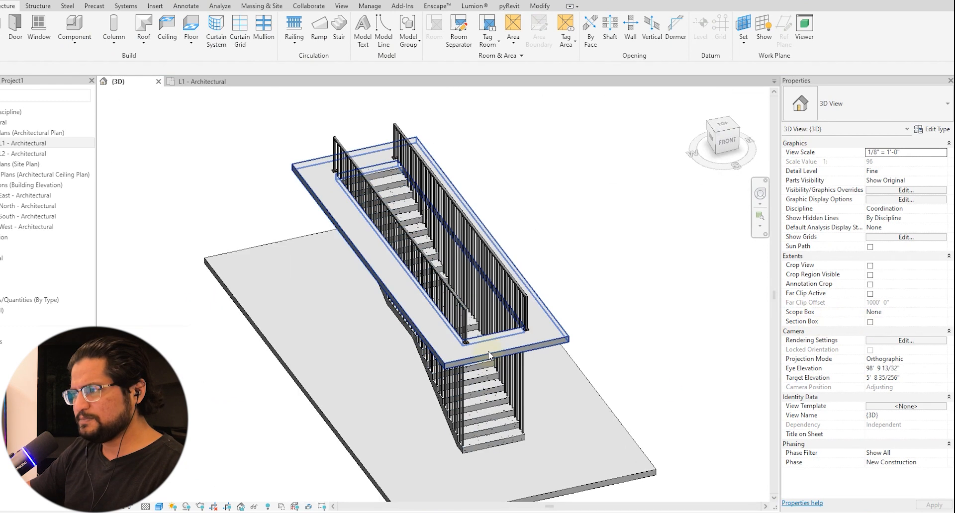
pyautogui.scroll(5, 476, 357)
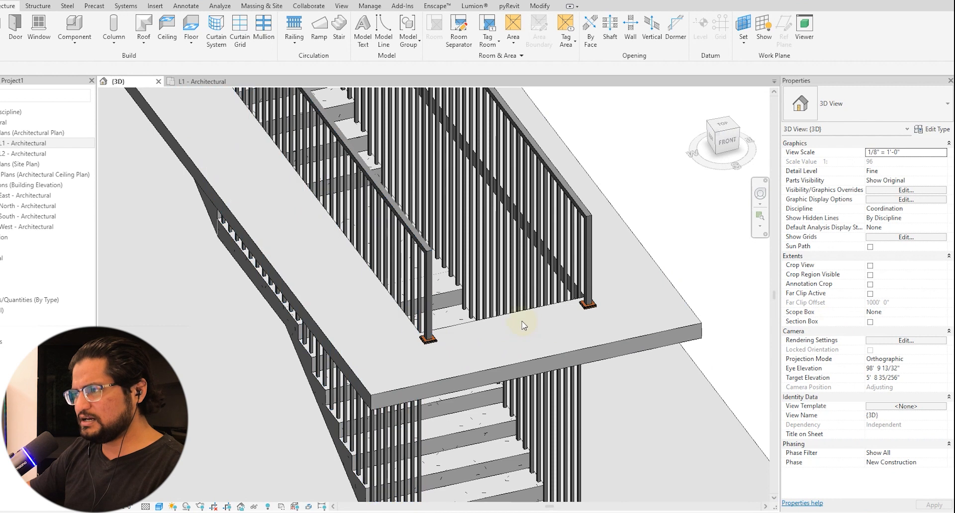
# Start a similar Test railing in the L1 plan and draw a 4' straight path between the railing ends at the stair foot
pyautogui.click(424, 274)
pyautogui.hotkey('ctrl', 'Tab')
pyautogui.scroll(3, 416, 495)
pyautogui.rightClick(377, 357)
pyautogui.click(414, 165)
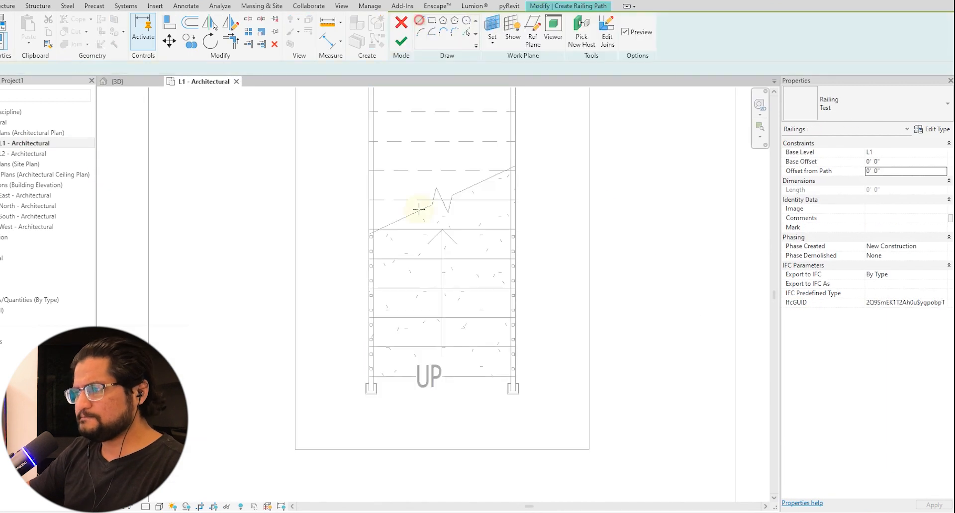
pyautogui.scroll(3, 421, 415)
pyautogui.click(295, 346)
pyautogui.click(660, 346)
pyautogui.click(470, 313)
pyautogui.write('4')
pyautogui.press('Return')
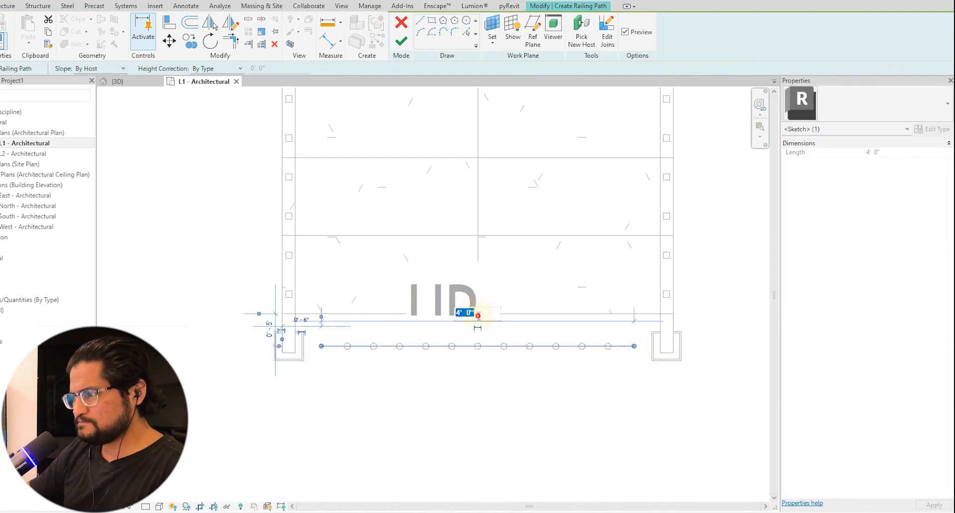
# Set the new railing path's length to 3' 6" and finish the sketch
pyautogui.click(478, 327)
pyautogui.write('3.5')
pyautogui.press('Return')
pyautogui.click(400, 41)
# In the 3D view, change the new cross railing's Base Level to L2
pyautogui.click(117, 81)
pyautogui.keyDown('shift'); pyautogui.moveTo(469, 276); pyautogui.dragTo(669, 274, button='middle'); pyautogui.keyUp('shift')
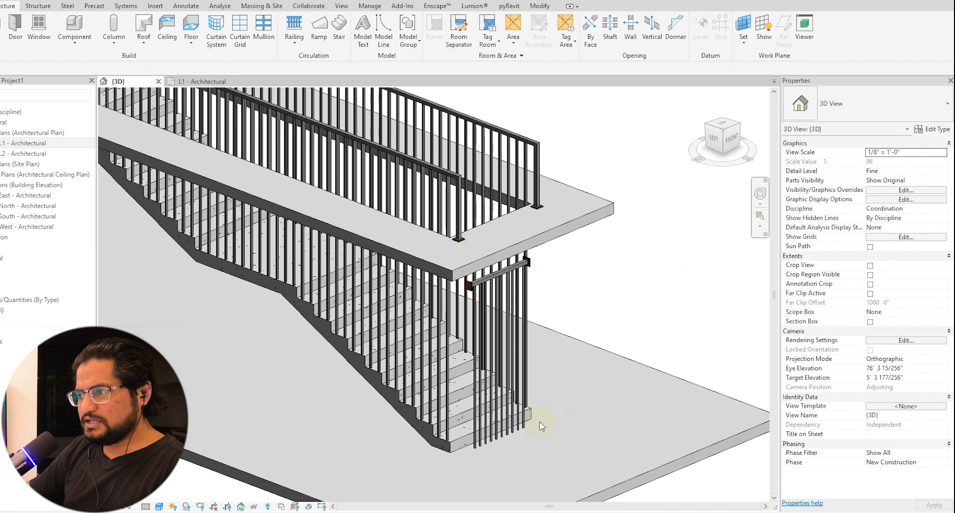
pyautogui.click(525, 429)
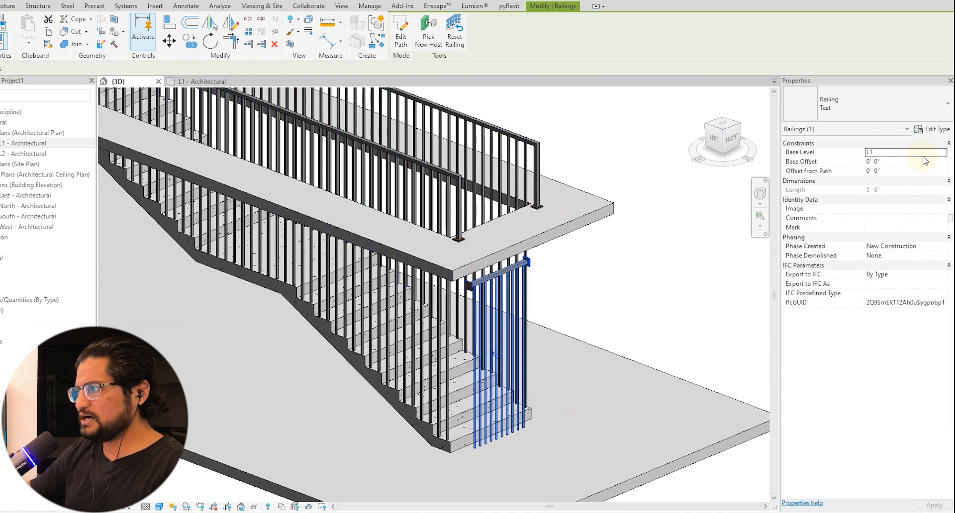
pyautogui.click(943, 153)
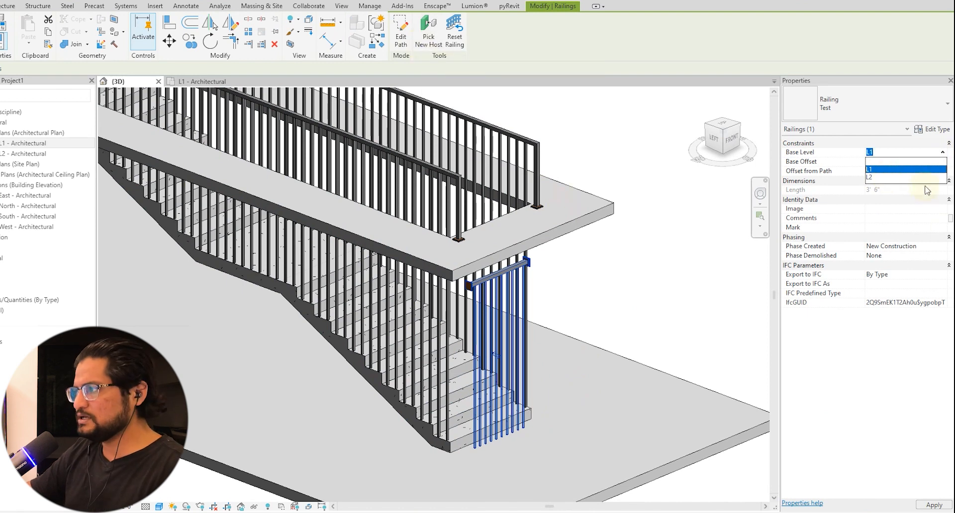
pyautogui.click(895, 177)
pyautogui.scroll(-3, 646, 264)
pyautogui.keyDown('shift'); pyautogui.moveTo(630, 283); pyautogui.dragTo(620, 293, button='middle'); pyautogui.keyUp('shift')
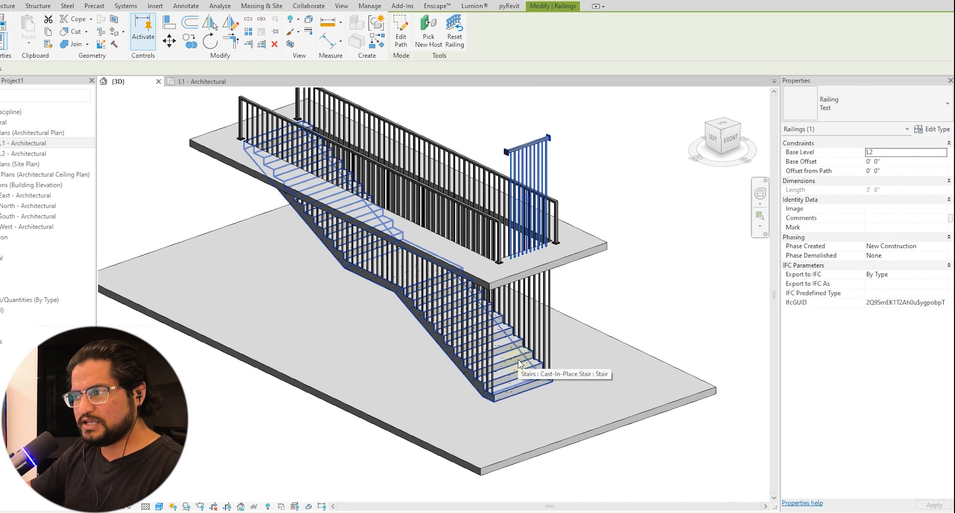
# Duplicate the cross railing's type as Test 2 and lower its top rail height to suit the slab-edge railings
pyautogui.click(932, 129)
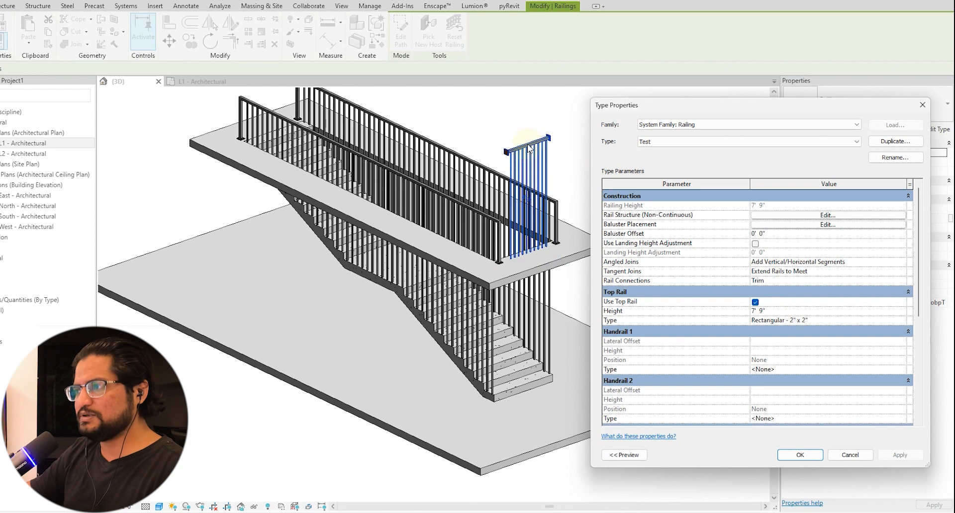
pyautogui.click(886, 142)
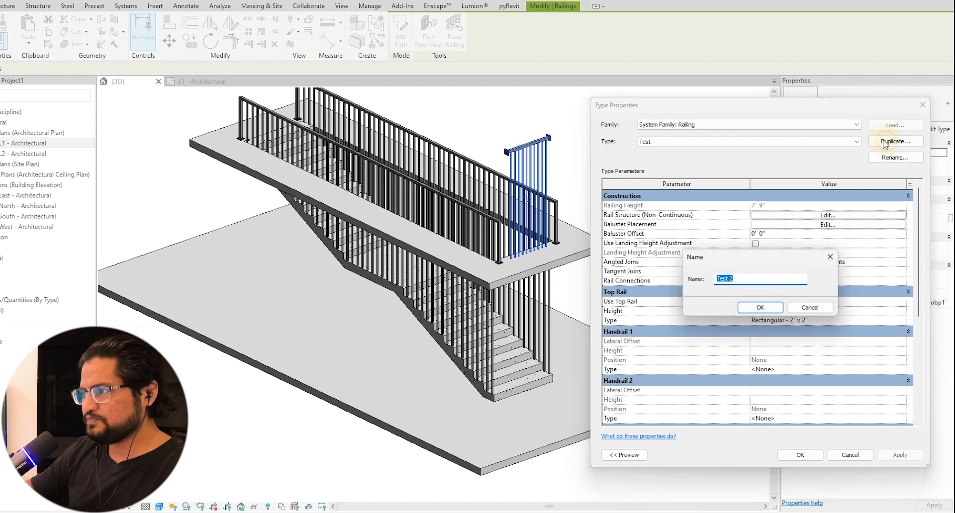
pyautogui.press('Return')
pyautogui.click(800, 455)
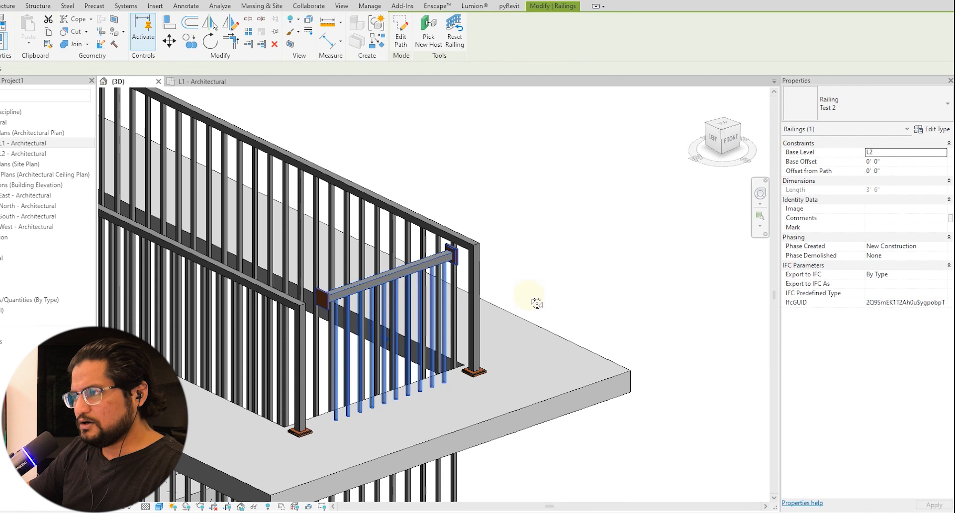
# Edit the rail path of the cross railing's top rail and draw a vertical segment down to the slab from one end
pyautogui.moveTo(537, 303)
pyautogui.keyDown('shift'); pyautogui.mouseDown(button='middle')
pyautogui.moveTo(441, 319)
pyautogui.moveTo(382, 283)
pyautogui.mouseUp(button='middle'); pyautogui.keyUp('shift')
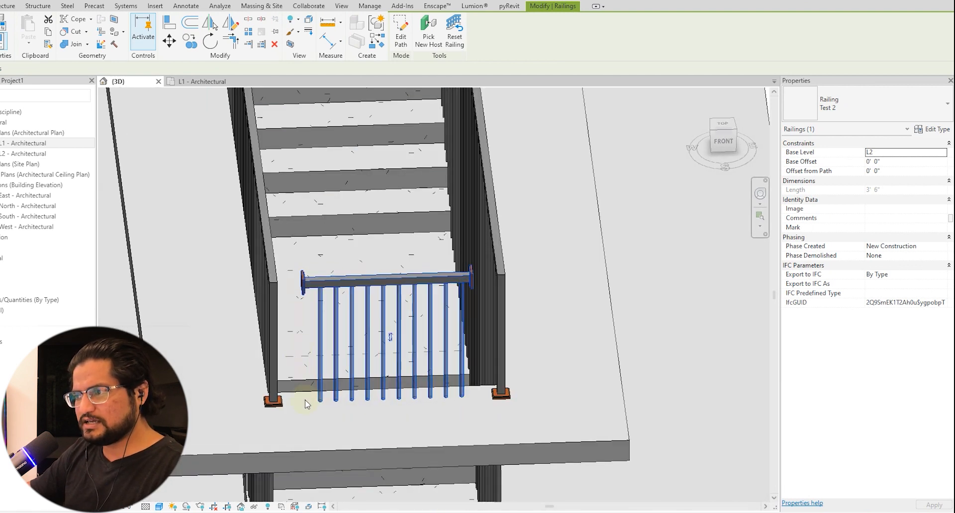
pyautogui.keyDown('shift'); pyautogui.moveTo(305, 404); pyautogui.dragTo(324, 399, button='middle'); pyautogui.keyUp('shift')
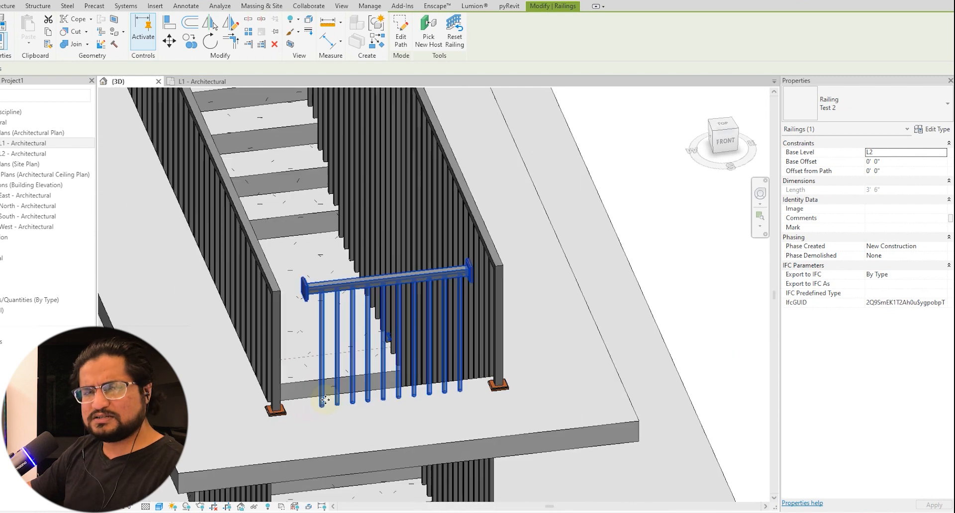
pyautogui.moveTo(458, 430)
pyautogui.keyDown('shift'); pyautogui.mouseDown(button='middle')
pyautogui.moveTo(497, 397)
pyautogui.moveTo(472, 420)
pyautogui.mouseUp(button='middle'); pyautogui.keyUp('shift')
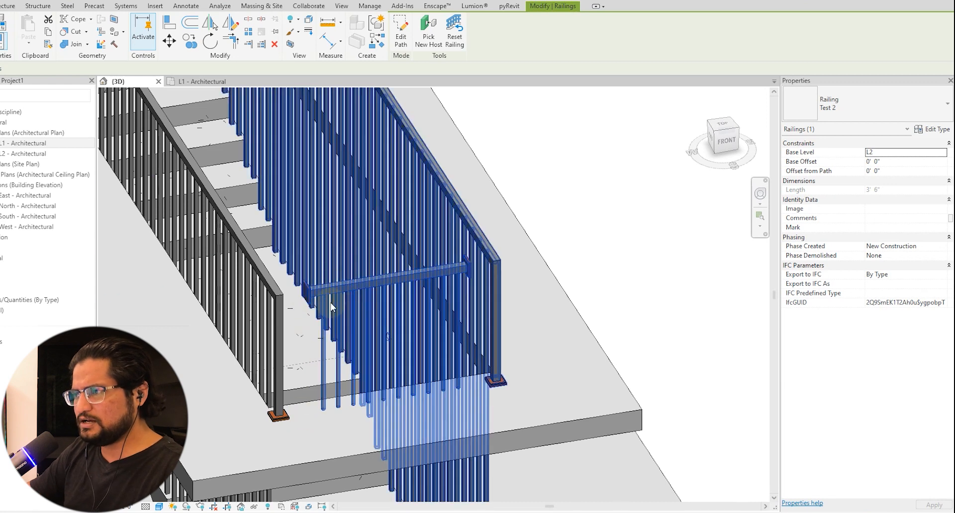
pyautogui.scroll(1, 328, 292)
pyautogui.moveTo(328, 292); pyautogui.dragTo(348, 255, button='middle')
pyautogui.doubleClick(348, 256)
pyautogui.click(552, 31)
pyautogui.click(420, 20)
pyautogui.scroll(3, 339, 264)
pyautogui.click(313, 242)
pyautogui.write('3')
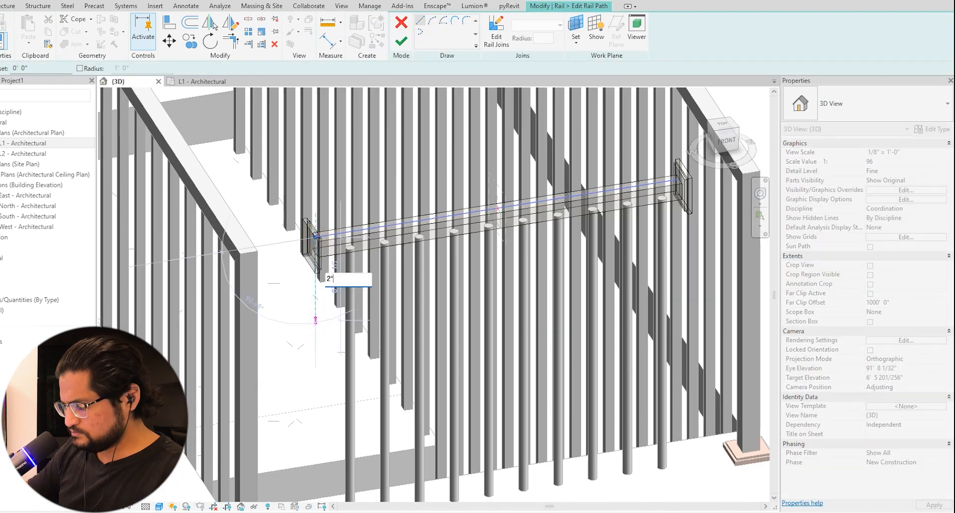
pyautogui.press('Return')
# Draw a matching vertical segment down to the slab from the opposite end of the cross railing's top rail path
pyautogui.scroll(-2, 334, 282)
pyautogui.press('Escape')
pyautogui.scroll(2, 583, 223)
pyautogui.click(500, 232)
pyautogui.write('3')
pyautogui.press('Return')
pyautogui.press('Escape')
pyautogui.press('Escape')
pyautogui.scroll(-1, 501, 284)
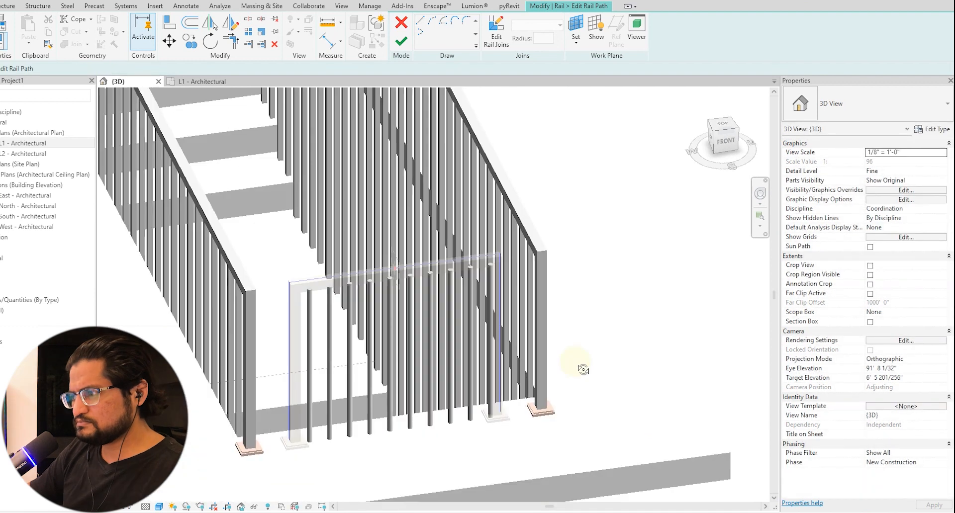
# Finish the cross railing's top rail path edit and inspect how the end post meets its base plate
pyautogui.keyDown('shift'); pyautogui.moveTo(503, 277); pyautogui.dragTo(473, 274, button='middle'); pyautogui.keyUp('shift')
pyautogui.click(401, 41)
pyautogui.click(401, 42)
pyautogui.scroll(-1, 617, 239)
pyautogui.keyDown('shift'); pyautogui.moveTo(597, 343); pyautogui.dragTo(572, 354, button='middle'); pyautogui.keyUp('shift')
pyautogui.scroll(4, 508, 348)
pyautogui.keyDown('shift'); pyautogui.moveTo(575, 448); pyautogui.dragTo(590, 395, button='middle'); pyautogui.keyUp('shift')
pyautogui.scroll(5, 544, 401)
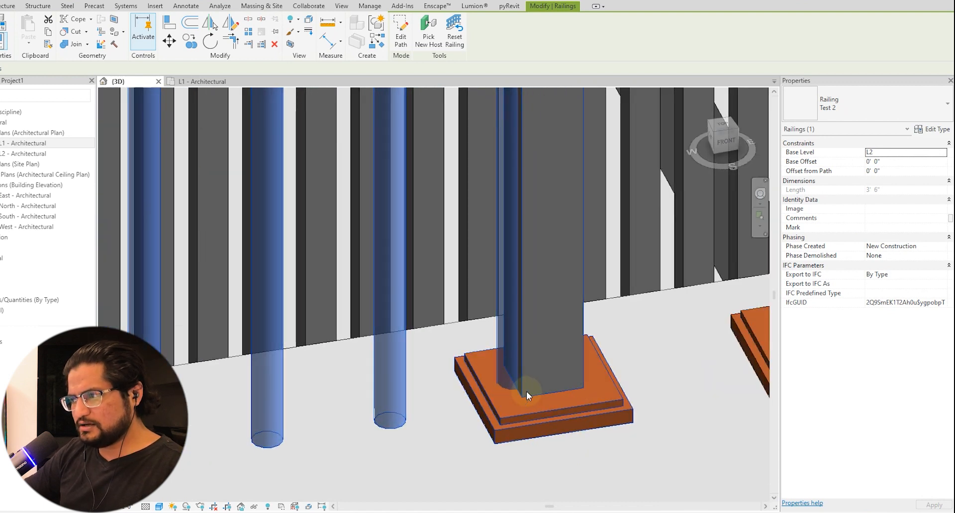
pyautogui.scroll(-7, 521, 388)
pyautogui.keyDown('shift'); pyautogui.moveTo(553, 405); pyautogui.dragTo(524, 406, button='middle'); pyautogui.keyUp('shift')
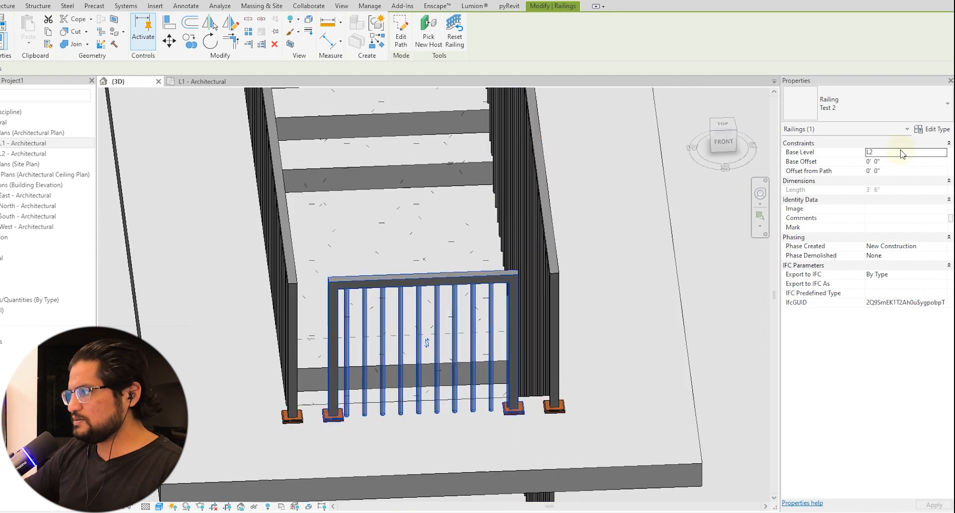
# In the Test 2 railing type's baluster placement, set the pattern justification to Spread Pattern To Fit and apply it
pyautogui.click(928, 130)
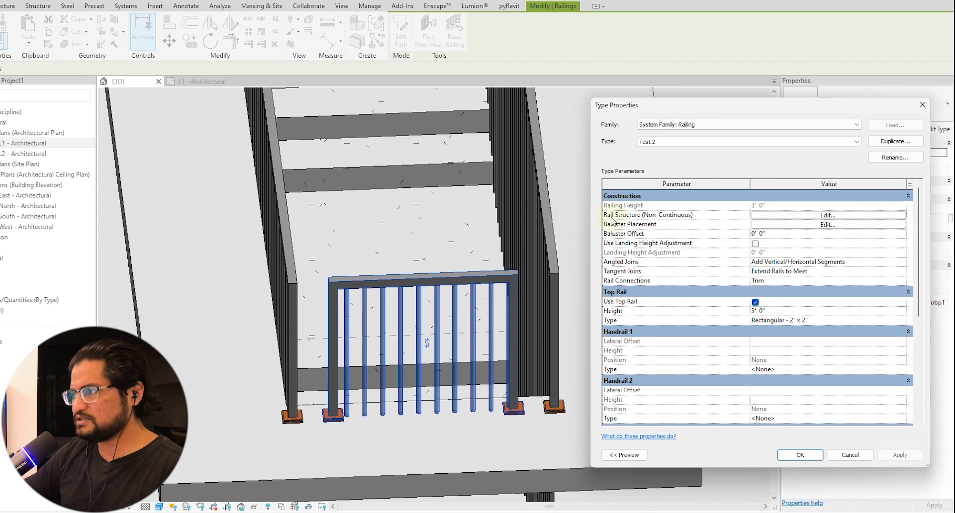
pyautogui.click(822, 226)
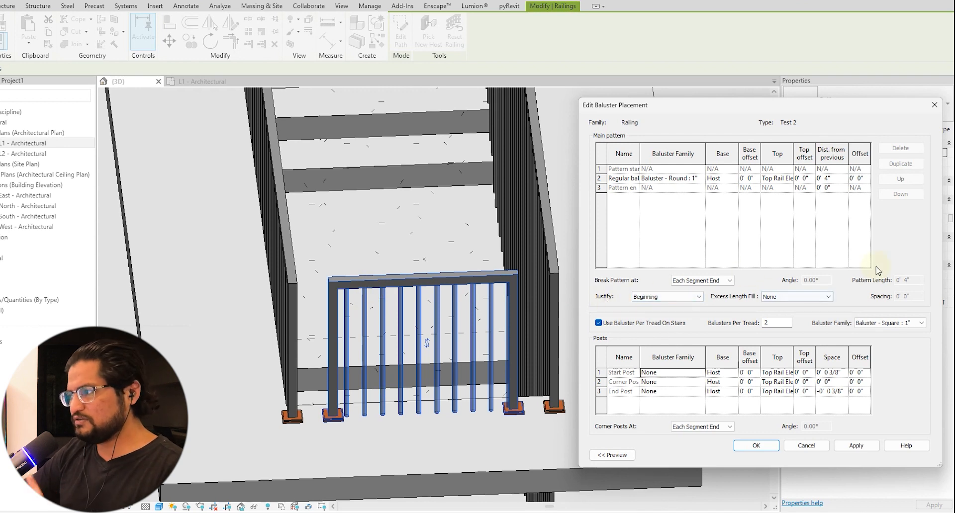
pyautogui.click(668, 299)
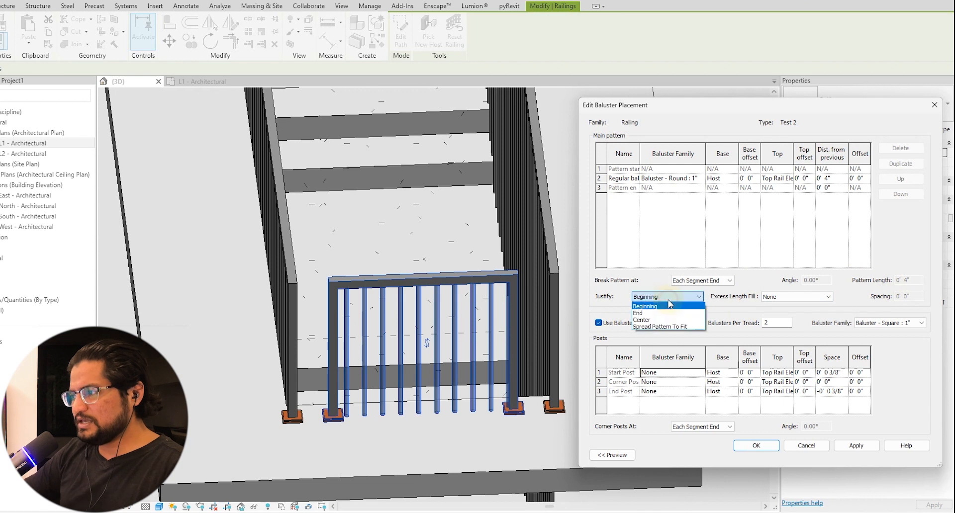
pyautogui.click(653, 327)
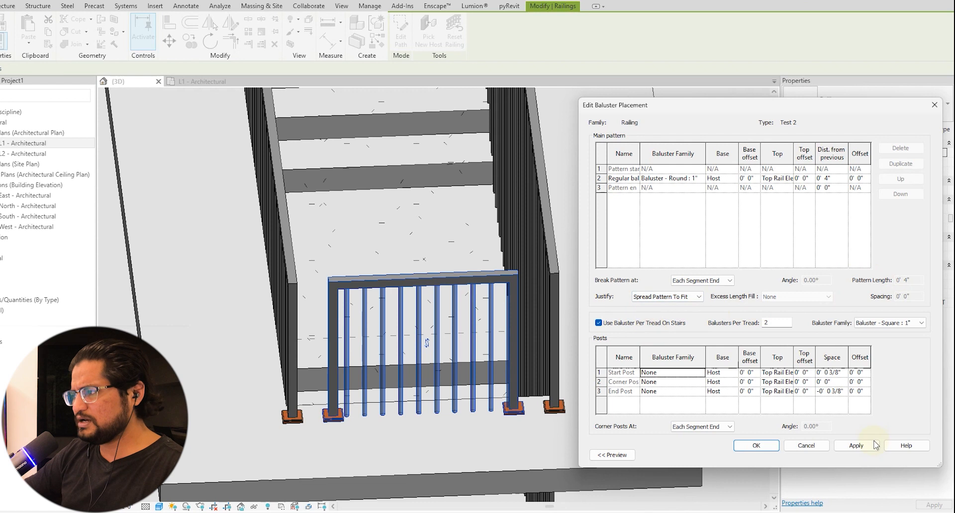
pyautogui.click(756, 445)
pyautogui.click(899, 455)
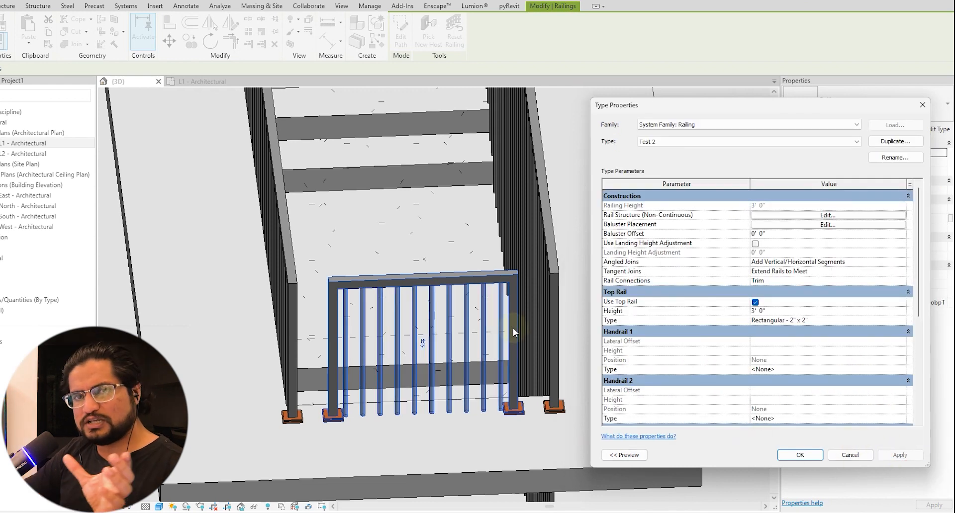
# Change the Test 2 baluster pattern justification to Center and apply it to the cross railing
pyautogui.click(827, 225)
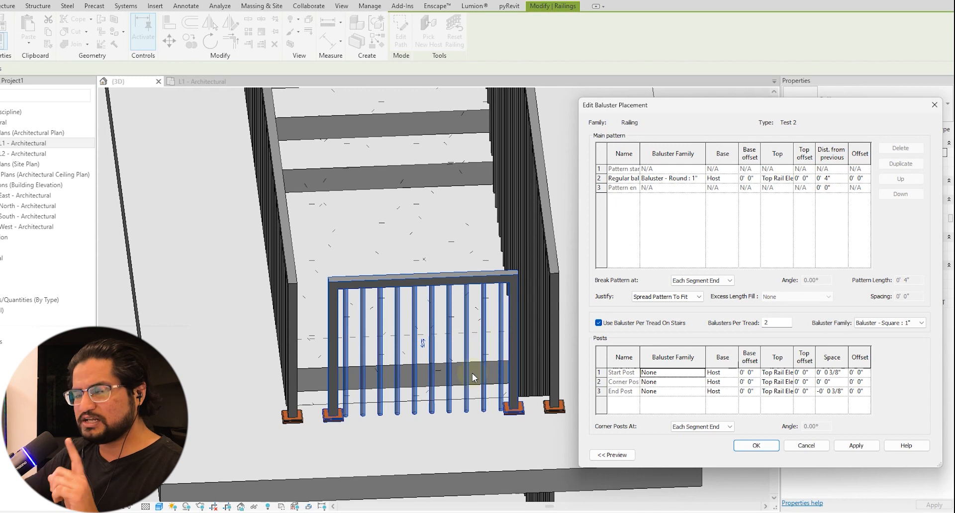
pyautogui.click(675, 298)
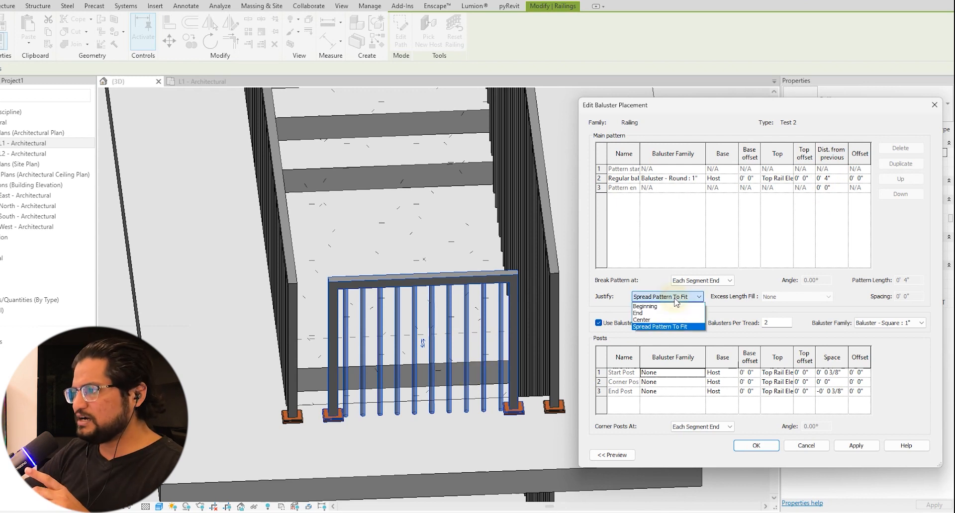
pyautogui.click(649, 320)
pyautogui.click(756, 445)
pyautogui.click(900, 455)
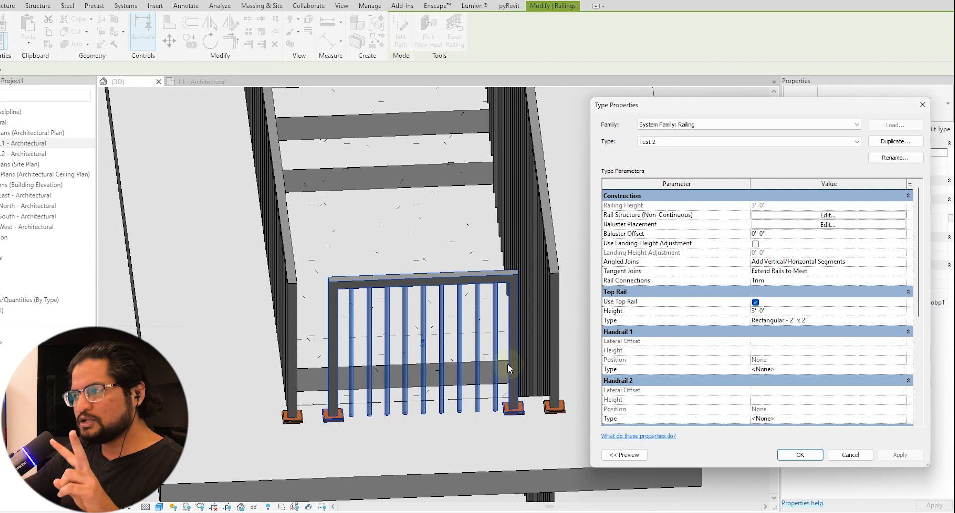
# Review the justification options in the Test 2 baluster placement, keep Center, and close the type properties
pyautogui.click(827, 225)
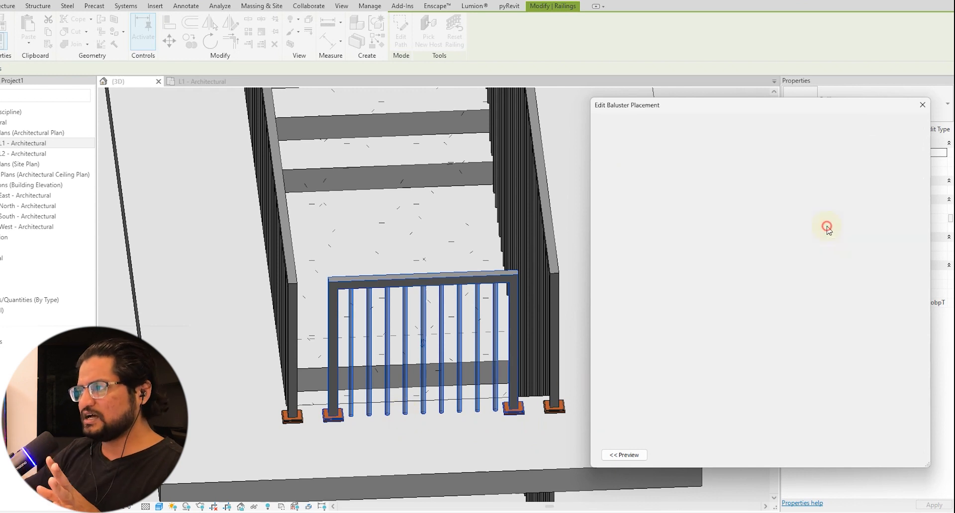
pyautogui.click(681, 297)
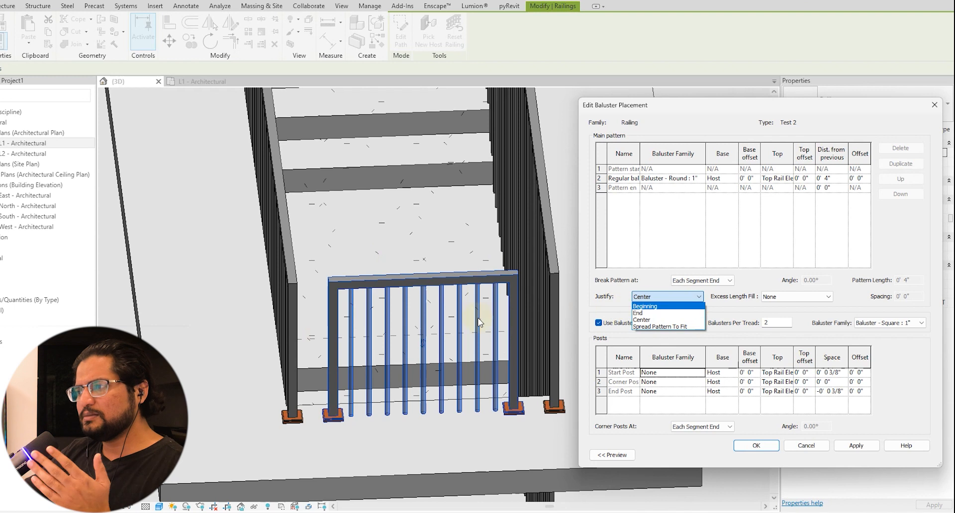
pyautogui.click(738, 359)
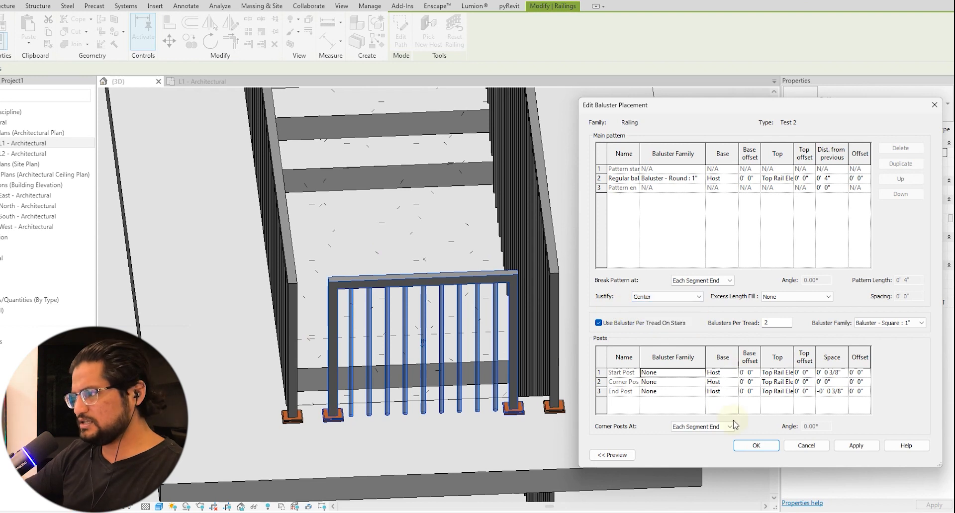
pyautogui.click(755, 445)
pyautogui.click(801, 456)
# Deselect the cross railing and examine the whole stair and slab-edge railings from several sides in 3D
pyautogui.keyDown('shift'); pyautogui.moveTo(490, 397); pyautogui.dragTo(547, 399, button='middle'); pyautogui.keyUp('shift')
pyautogui.scroll(-3, 572, 328)
pyautogui.click(573, 331)
pyautogui.keyDown('shift'); pyautogui.moveTo(612, 348); pyautogui.dragTo(582, 268, button='middle'); pyautogui.keyUp('shift')
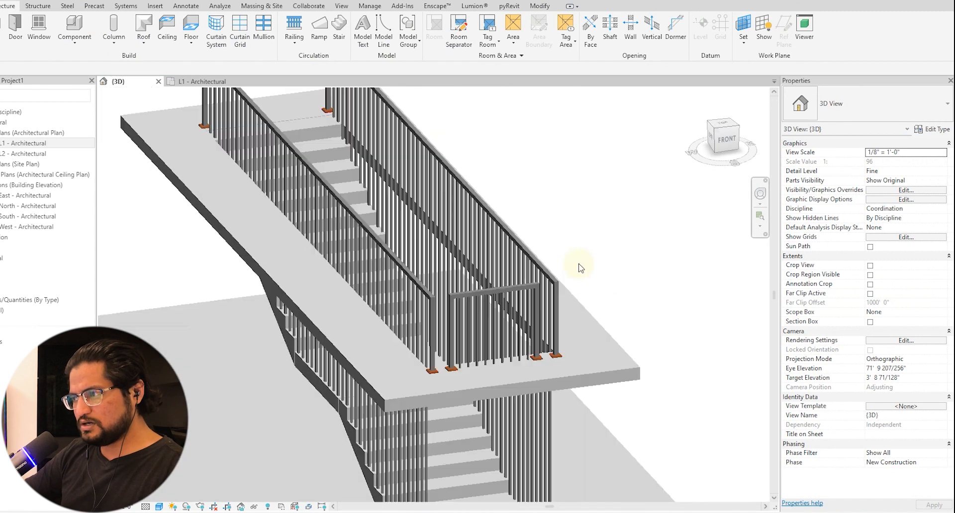
pyautogui.scroll(-3, 487, 332)
pyautogui.keyDown('shift'); pyautogui.moveTo(486, 332); pyautogui.dragTo(637, 329, button='middle'); pyautogui.keyUp('shift')
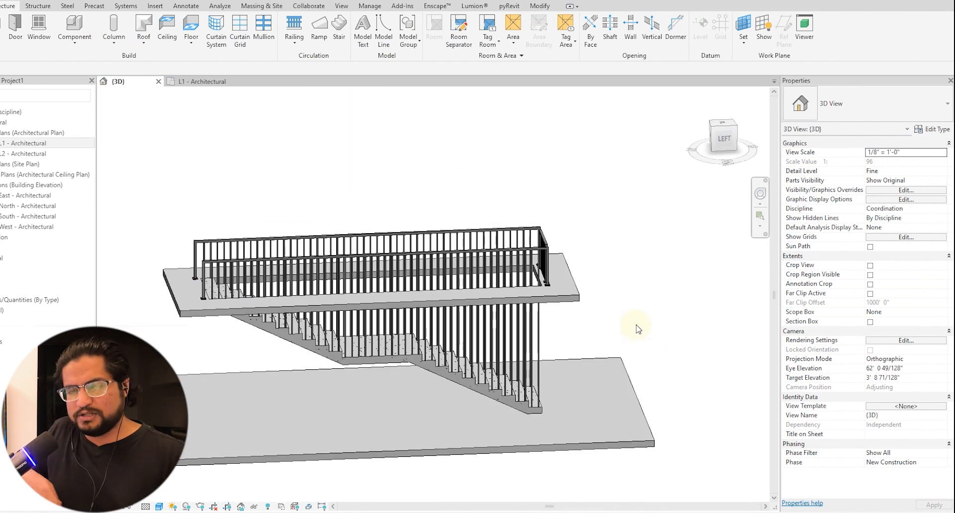